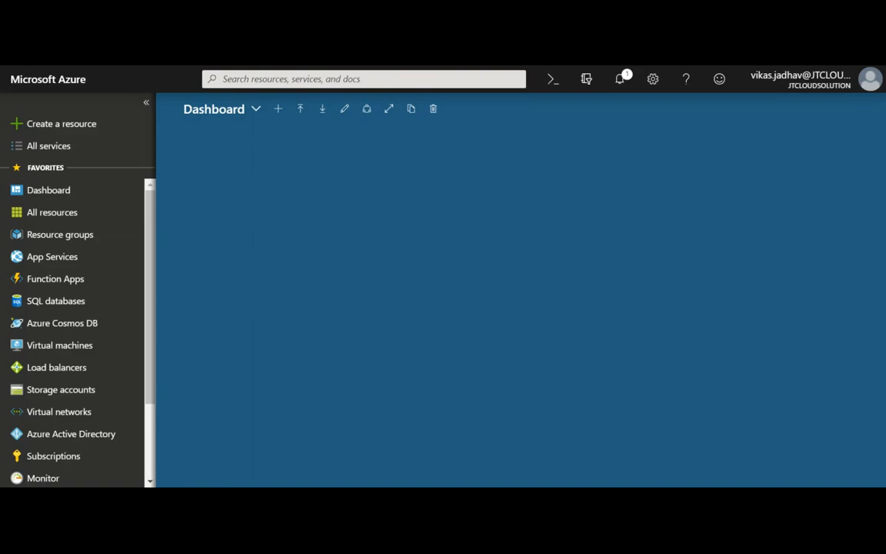
Go from All services to Virtual machines under Compute, which lists none.
click(78, 153)
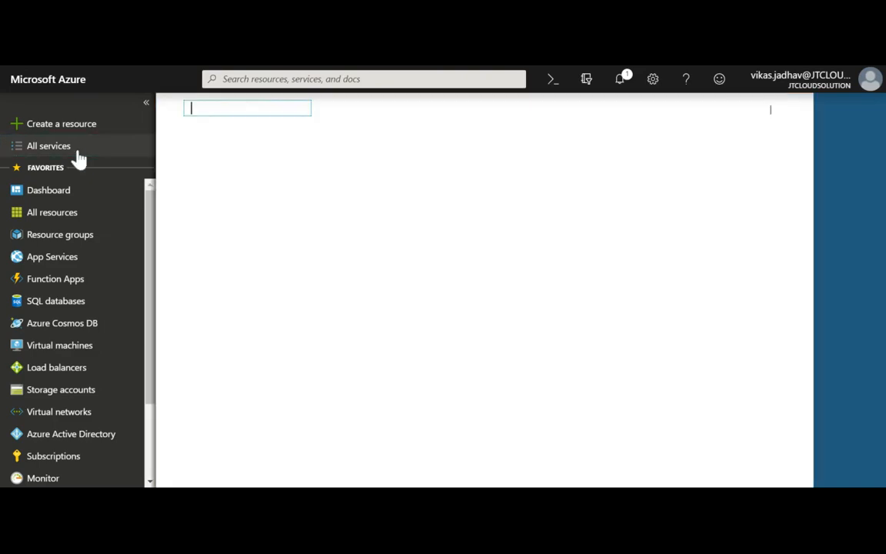
click(291, 65)
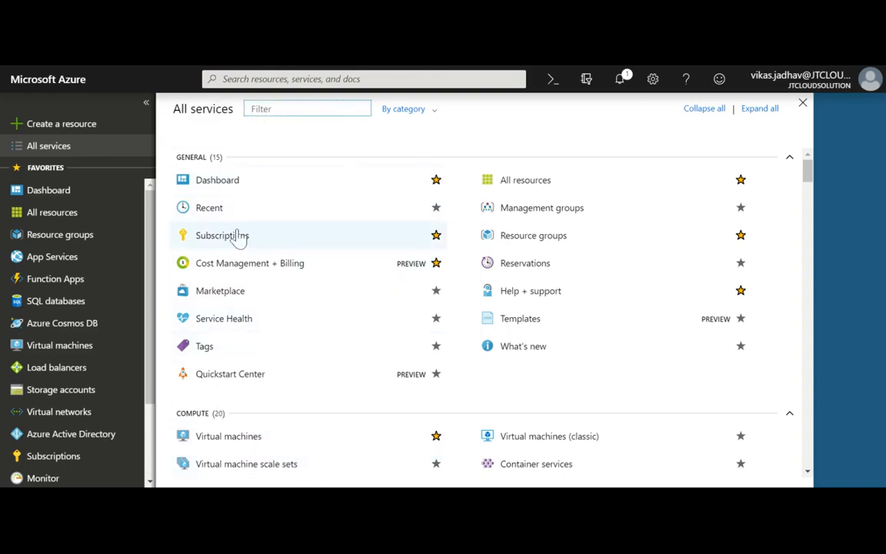
scroll(263, 439, down, 1)
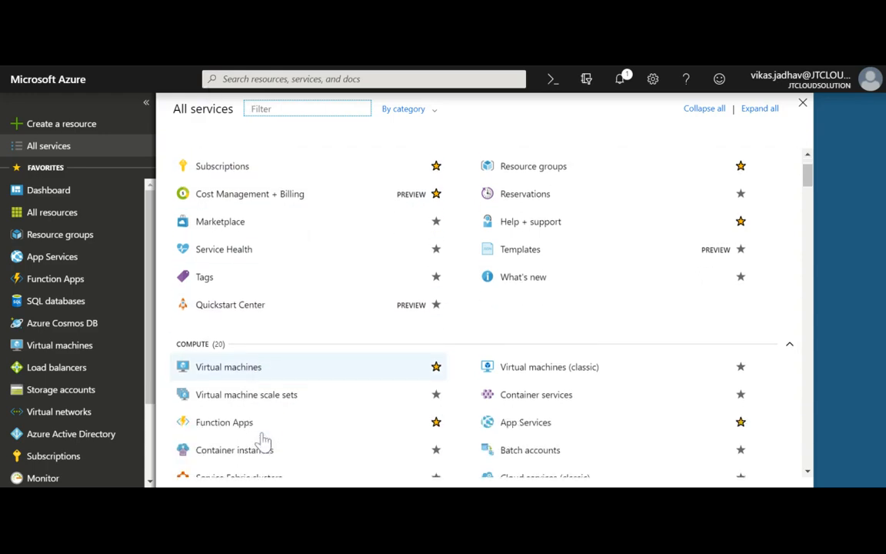
click(238, 376)
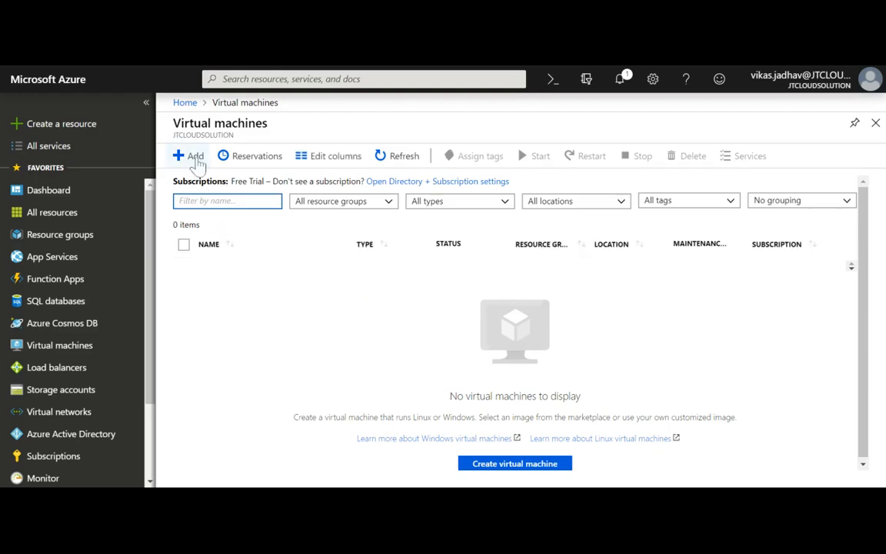
Start a new virtual machine with + Add, opening Basics with the Free Trial subscription.
click(195, 157)
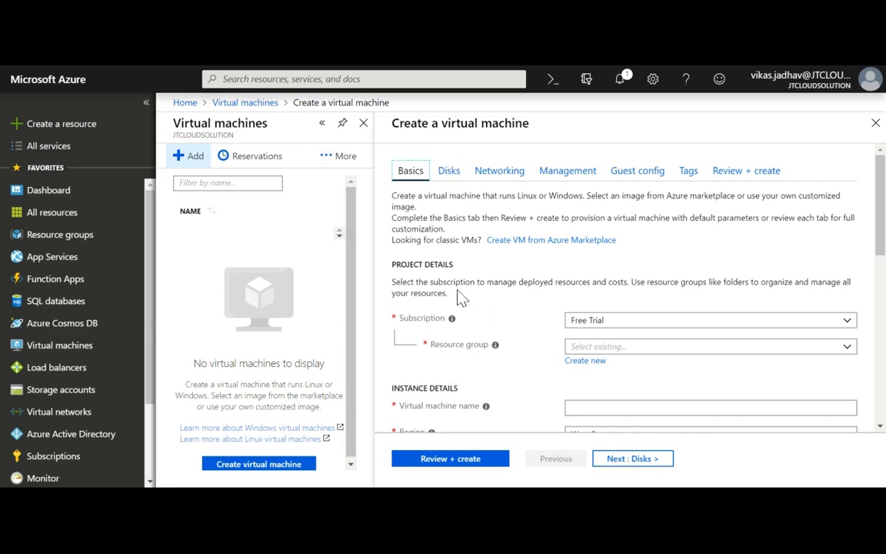
Visit Basics, Disks, Networking, Management, Guest config and Tags, then Review + create, which fails validation.
click(421, 179)
click(446, 177)
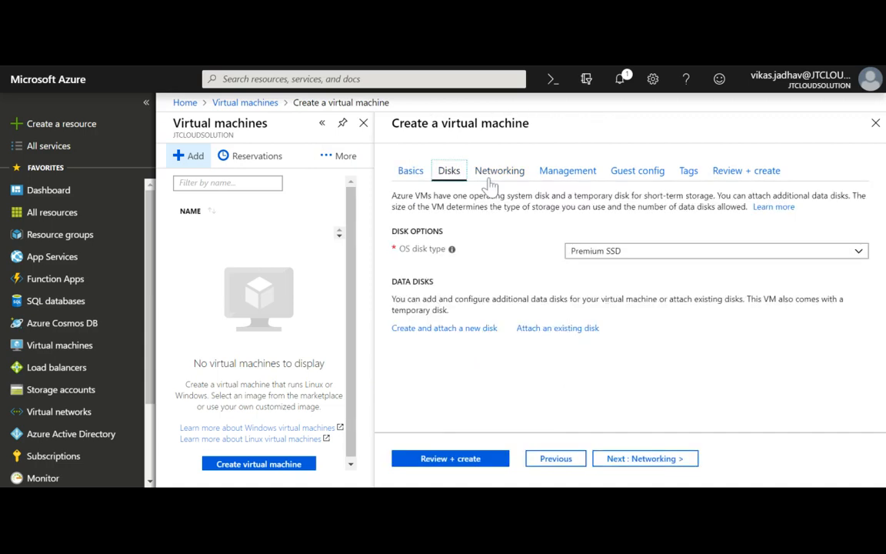
click(491, 182)
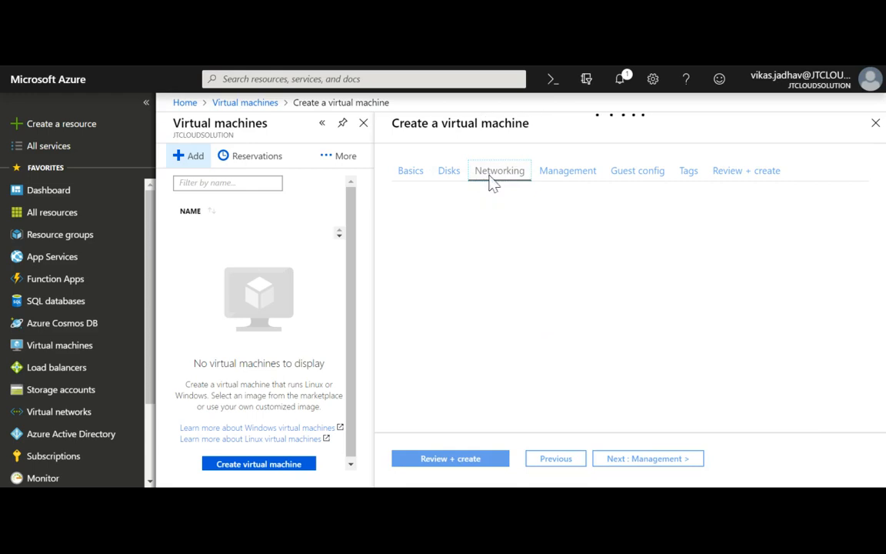
click(556, 184)
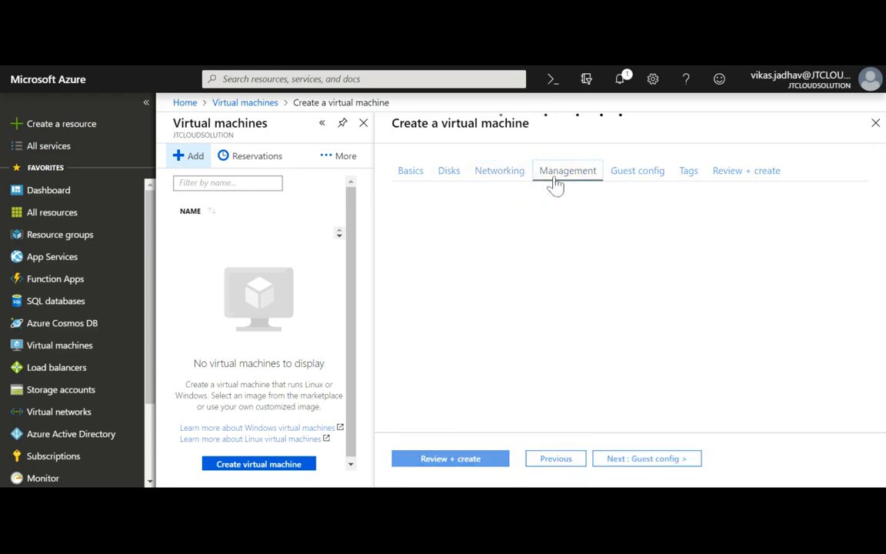
click(621, 181)
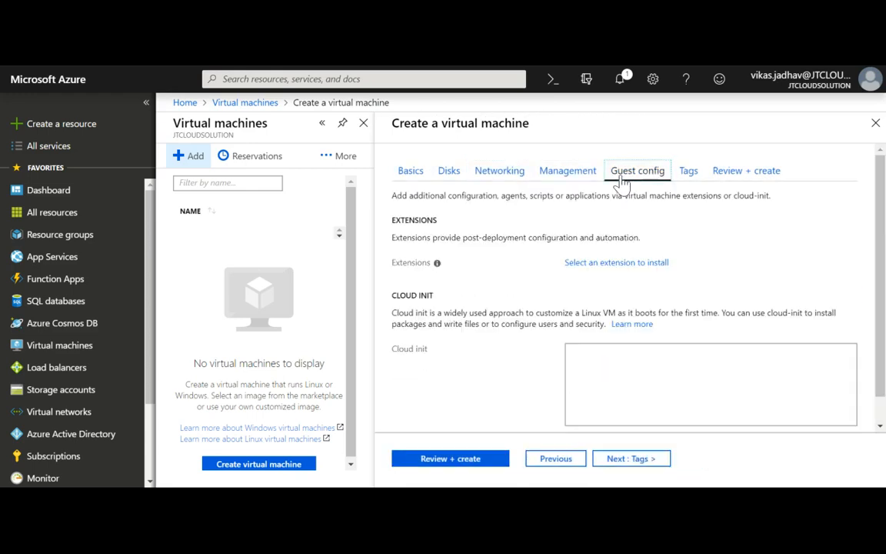
click(688, 176)
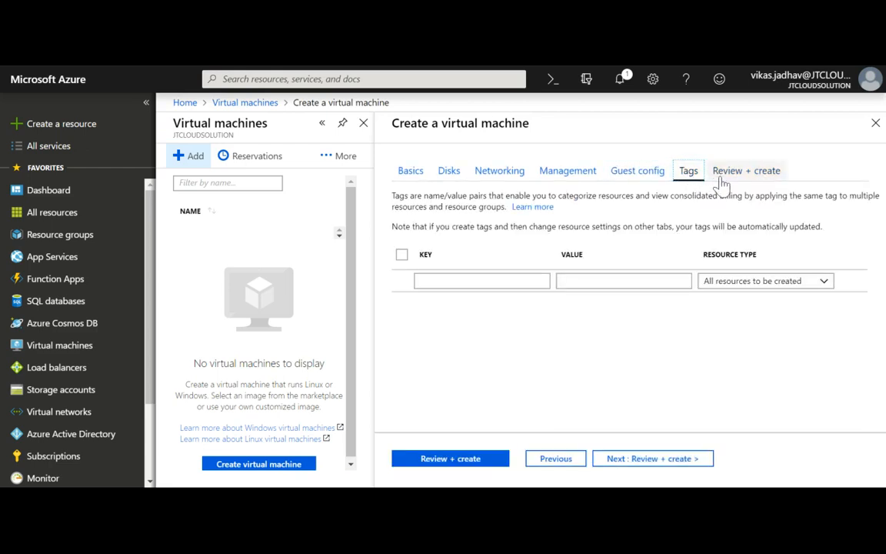
click(722, 183)
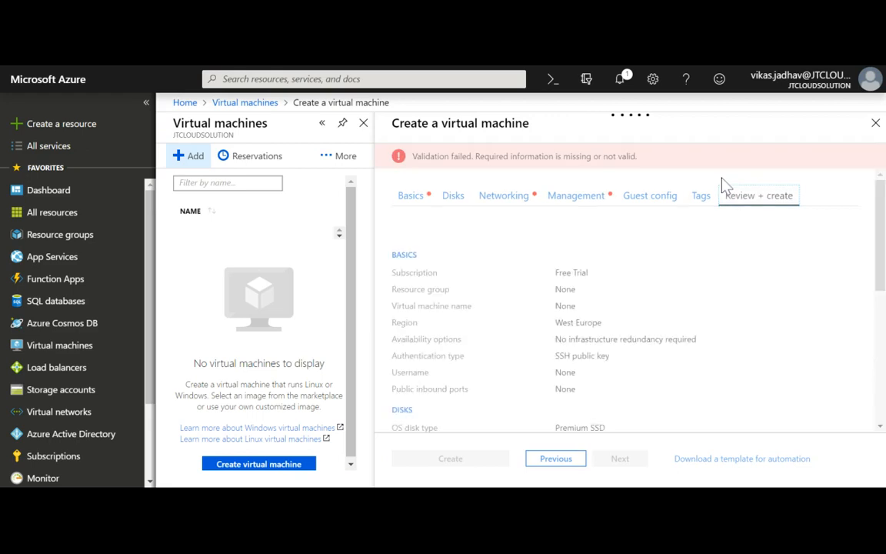
Return to the Basics tab and confirm Free Trial in the Subscription dropdown.
click(407, 197)
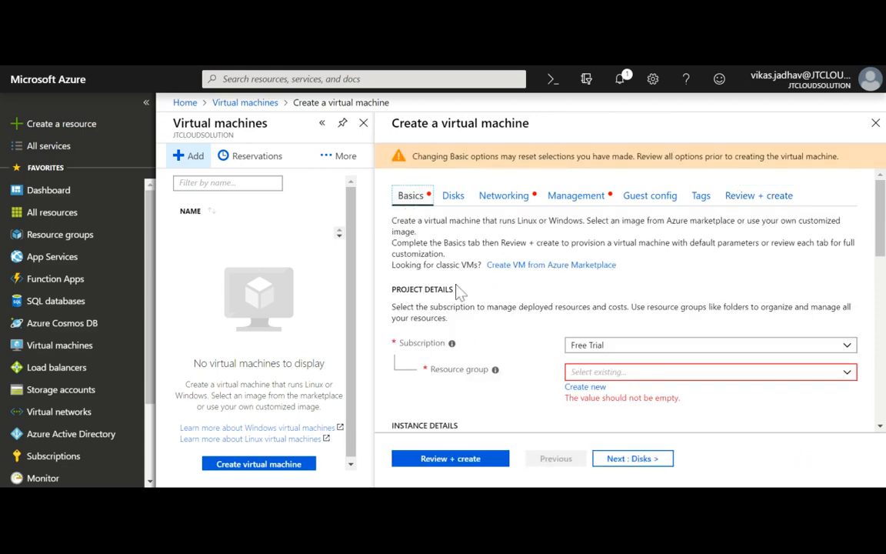
scroll(460, 293, down, 1)
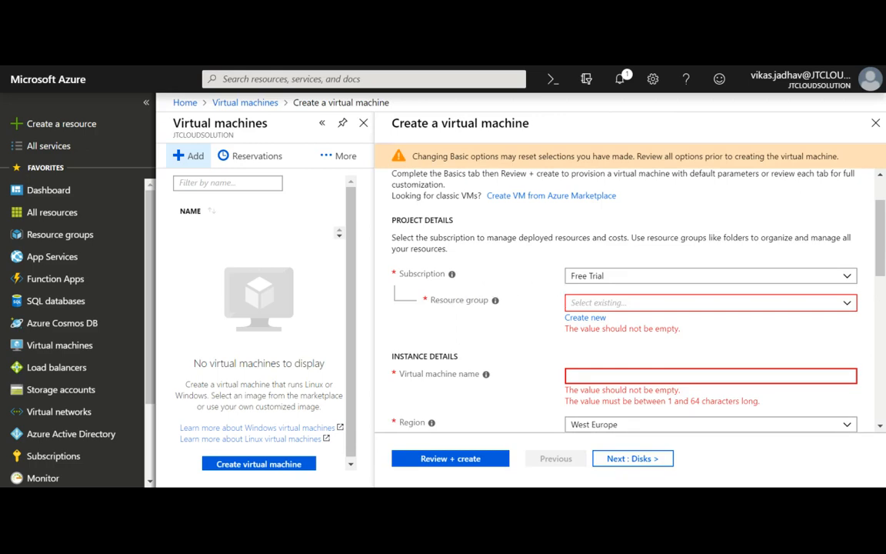
click(849, 280)
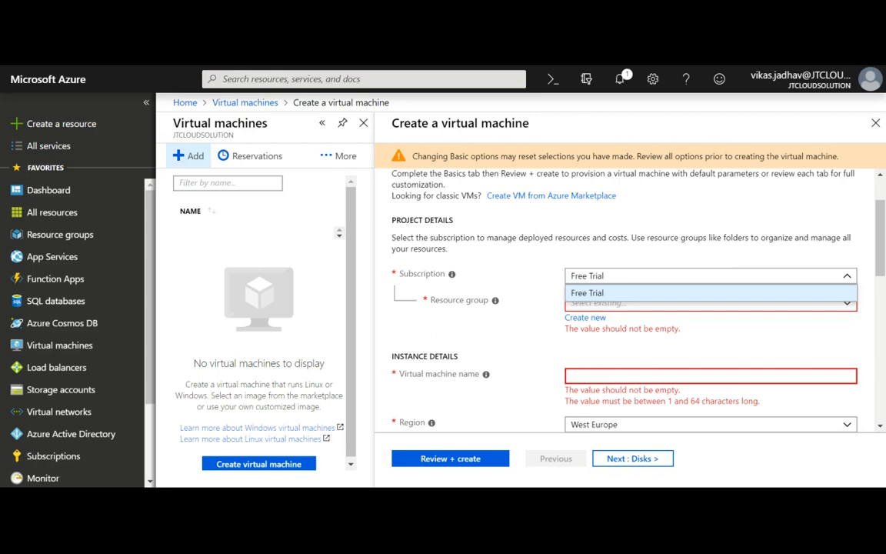
click(718, 262)
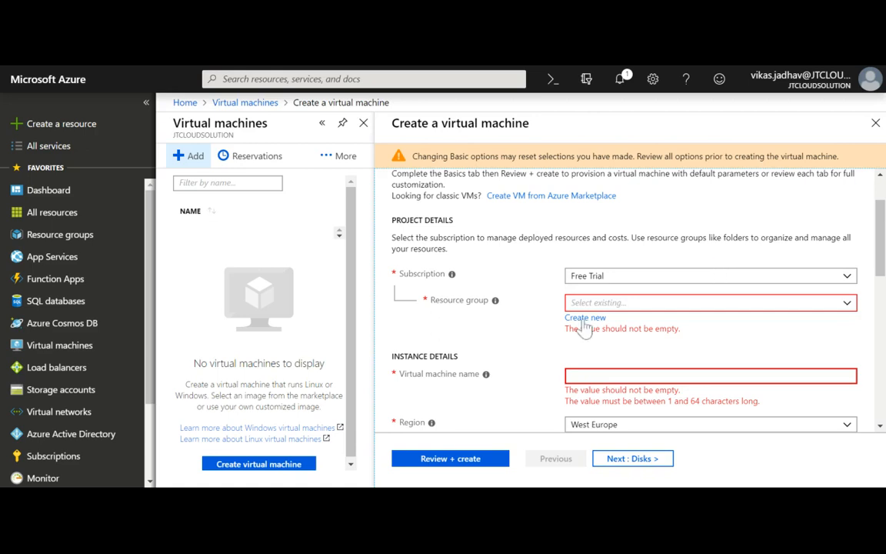
mouse_move(498, 305)
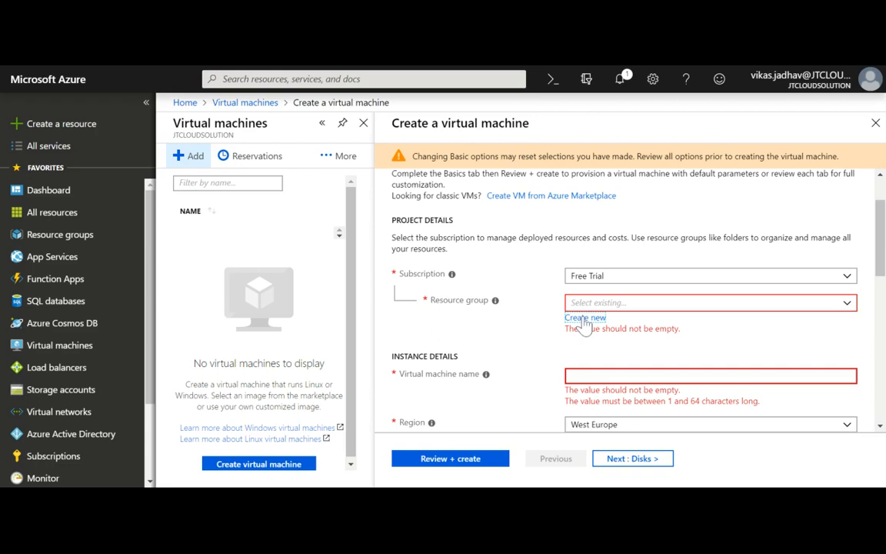
Create a new resource group named jtcloud-rg-demo for the VM.
click(585, 319)
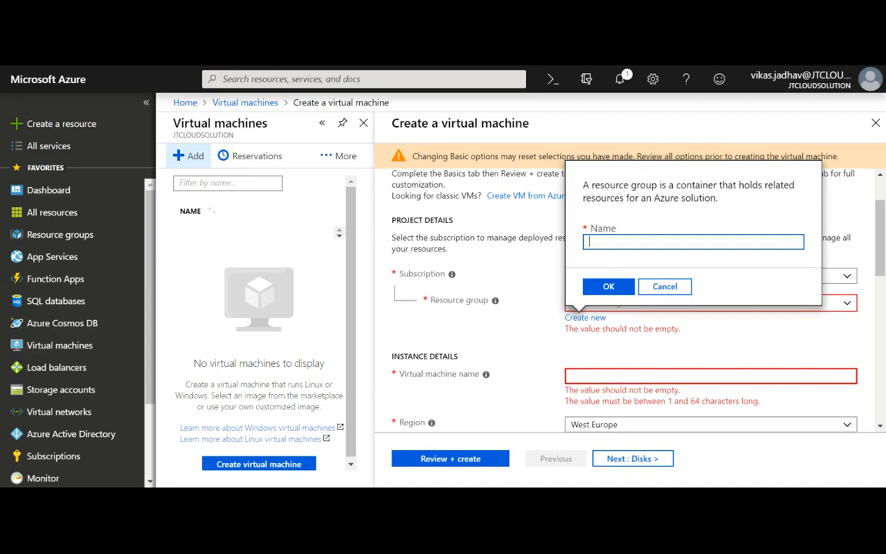
text(r)
text(tc)
text(ud-r)
text(g)
text(-)
text(demo)
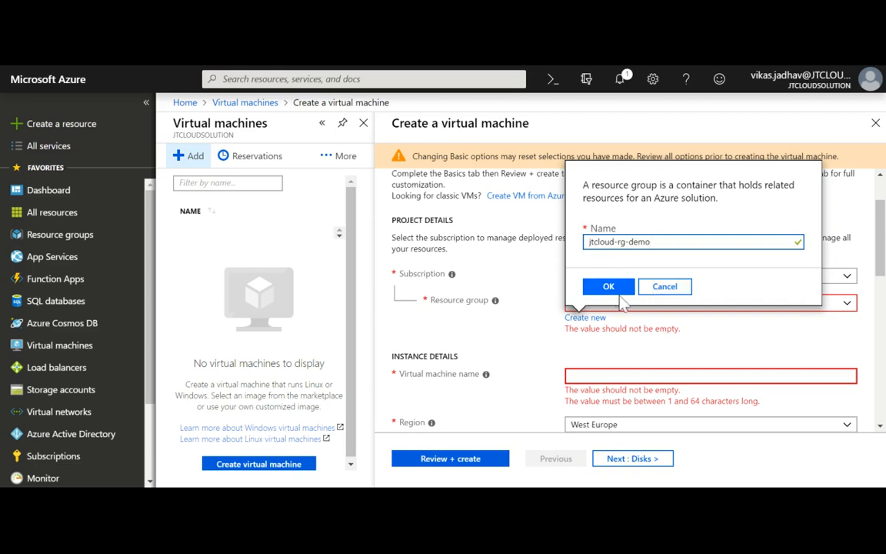
click(605, 286)
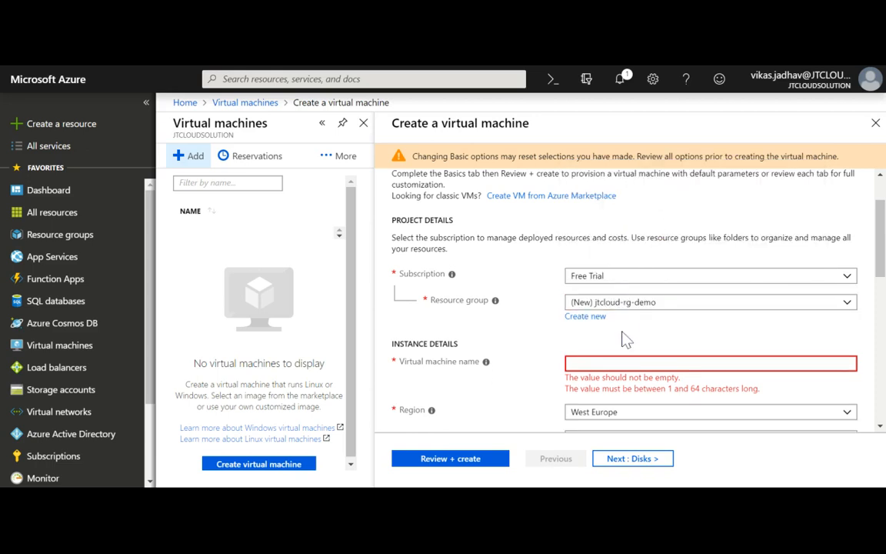
Enter jtcloud-vm-01 as the virtual machine name.
scroll(625, 338, down, 3)
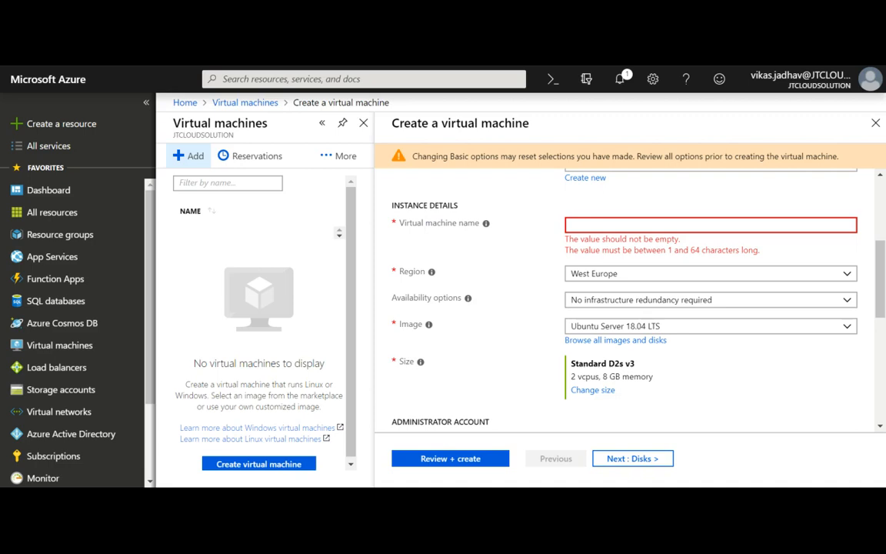
click(608, 225)
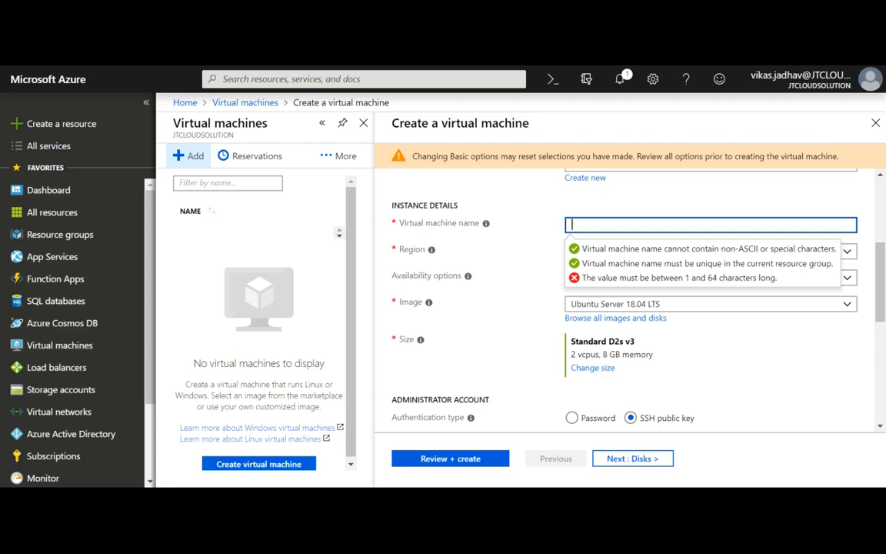
text(jtcl)
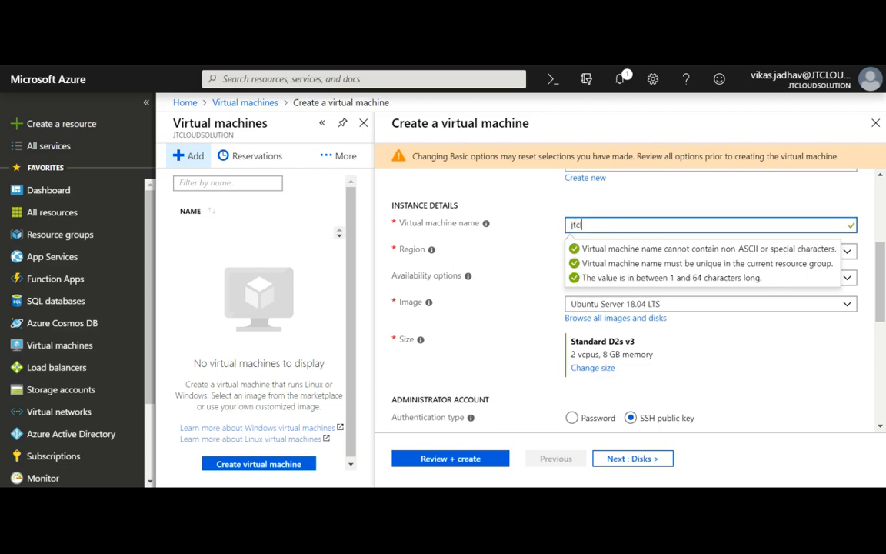
text(oud-vm-01)
click(642, 200)
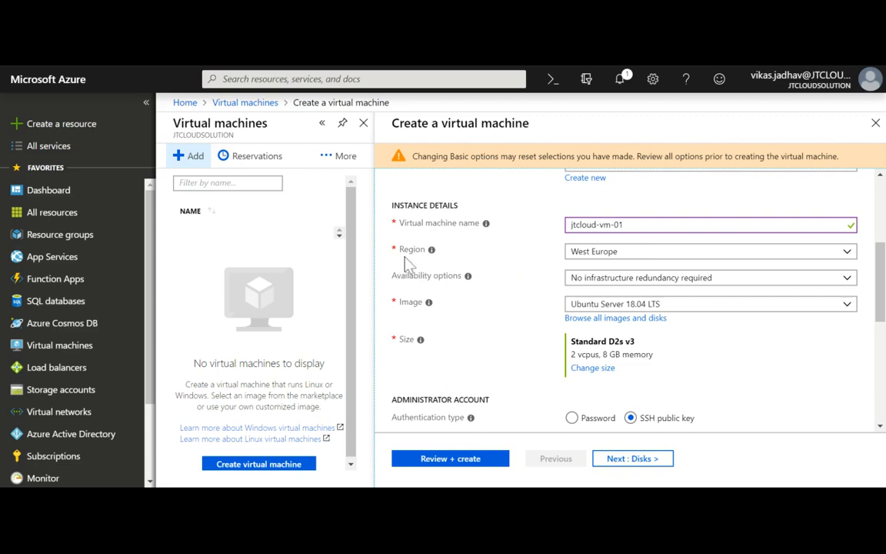
mouse_move(435, 262)
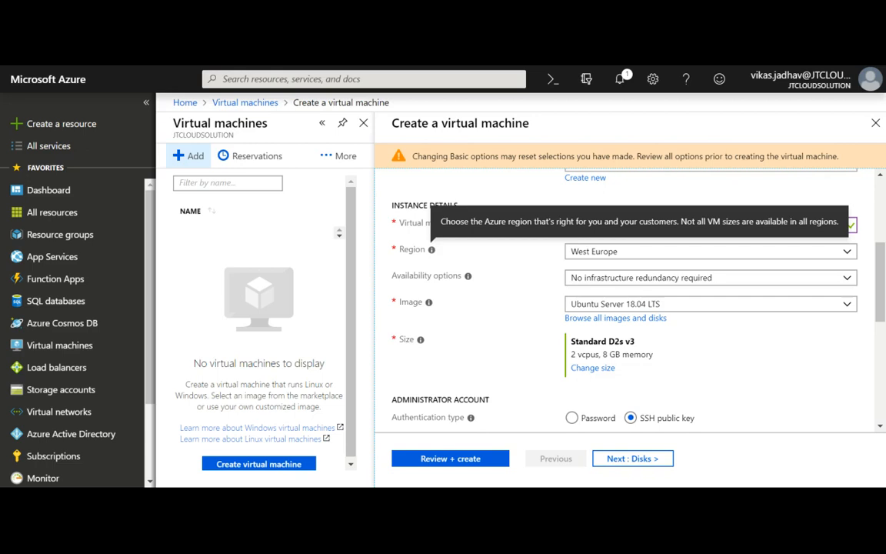
Keep West Europe as the region and show the Availability options choices.
click(849, 263)
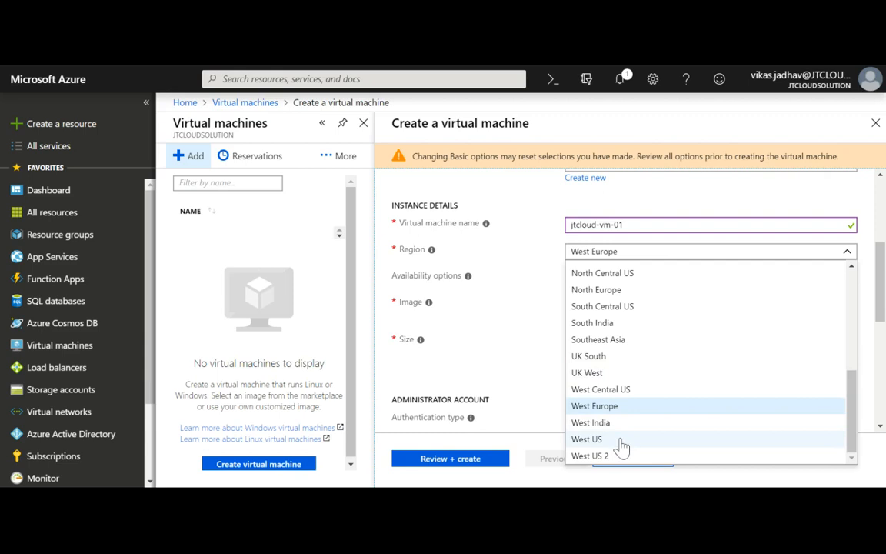
drag(851, 422, 853, 285)
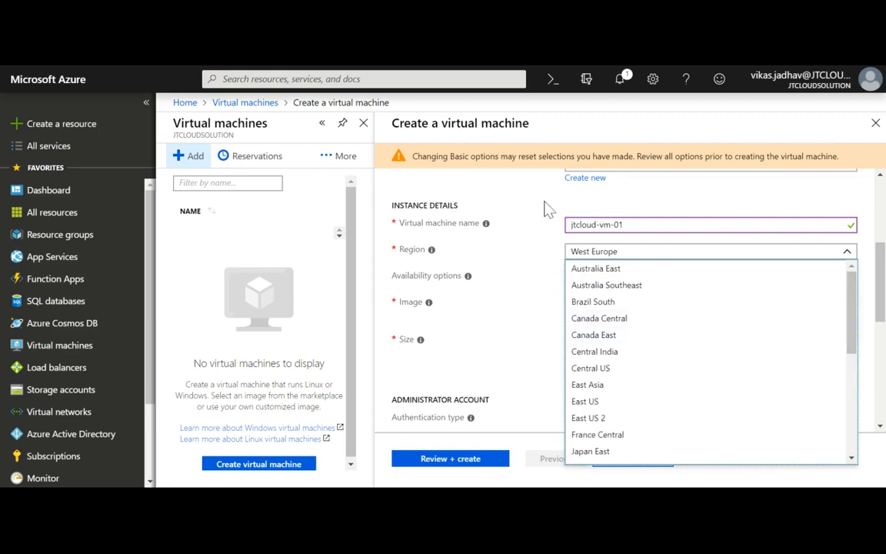
click(538, 271)
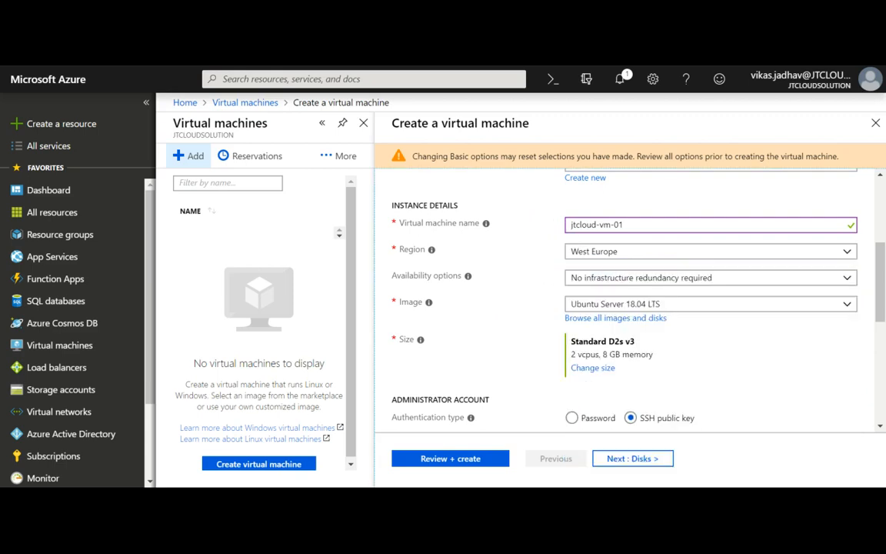
mouse_move(468, 279)
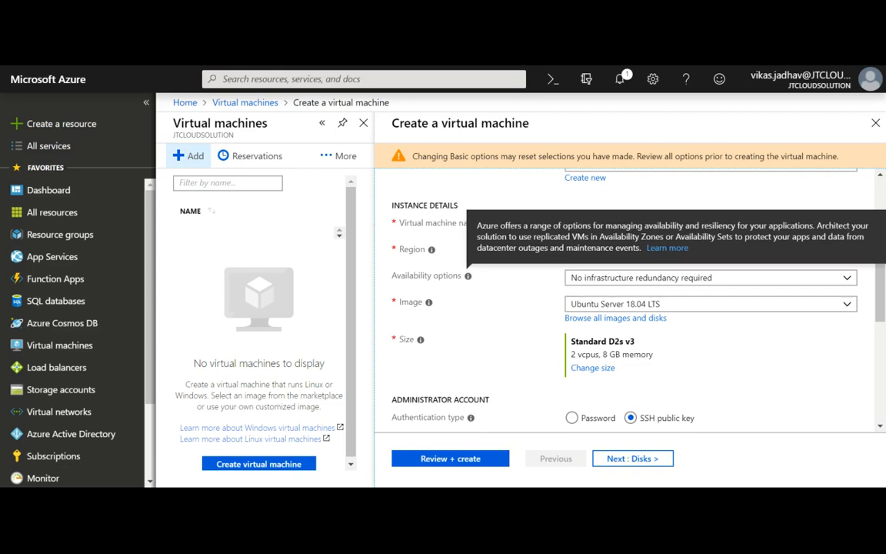
click(597, 281)
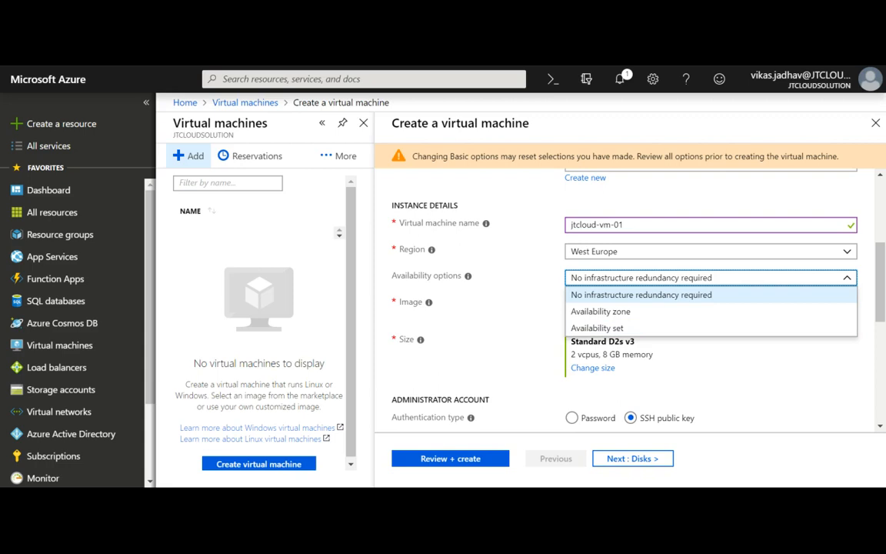
Keep No infrastructure redundancy required and set the image to Windows Server 2016 Datacenter.
click(503, 289)
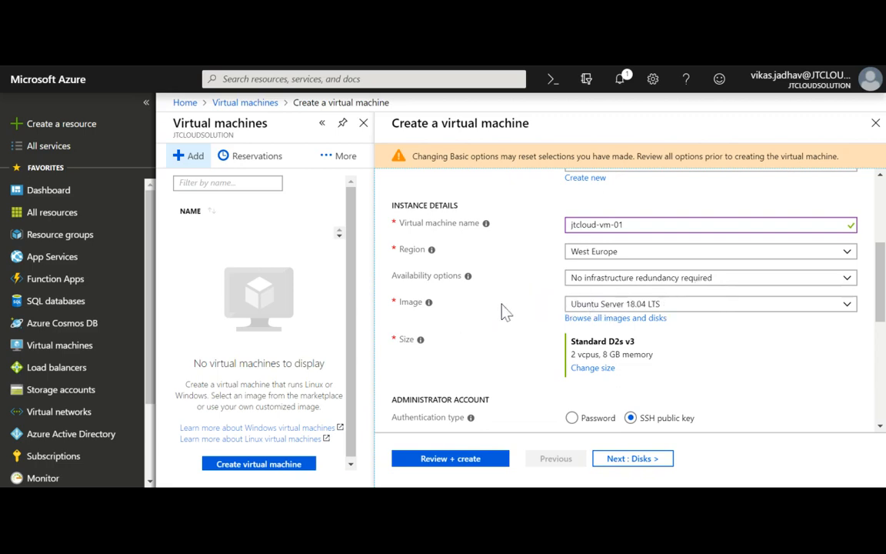
mouse_move(430, 307)
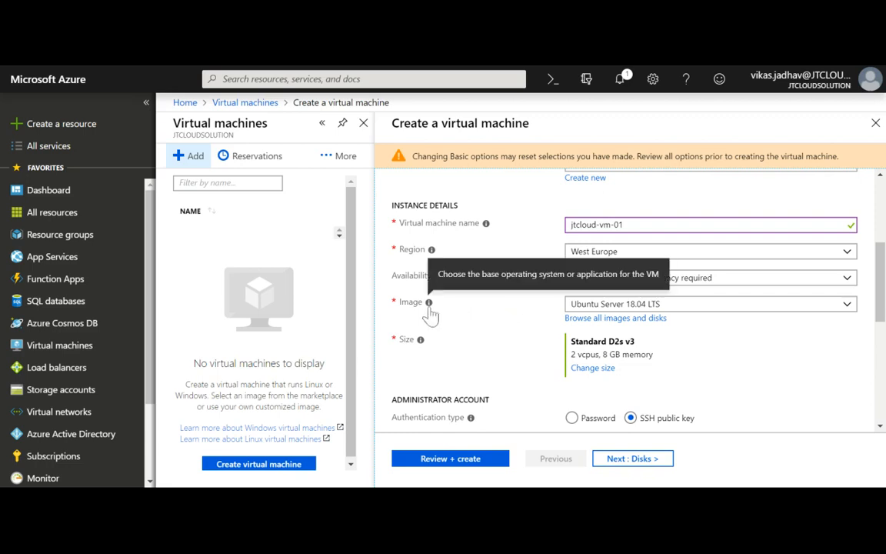
click(631, 309)
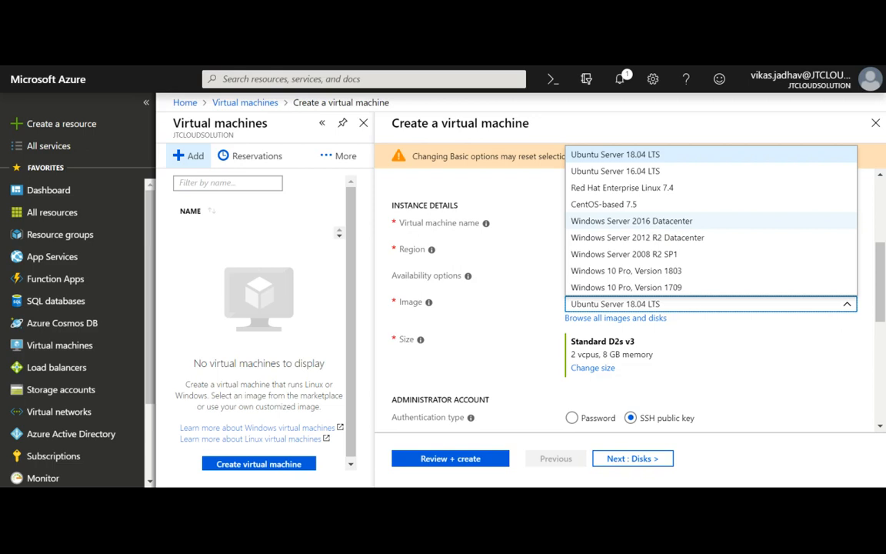
click(632, 221)
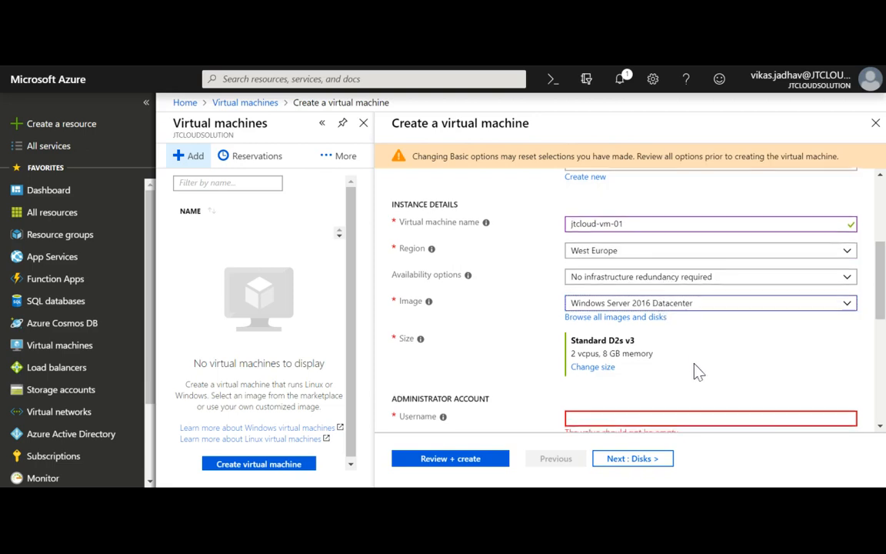
Open the full image catalogue via 'Browse all images and disks'.
scroll(695, 365, down, 2)
scroll(695, 365, up, 1)
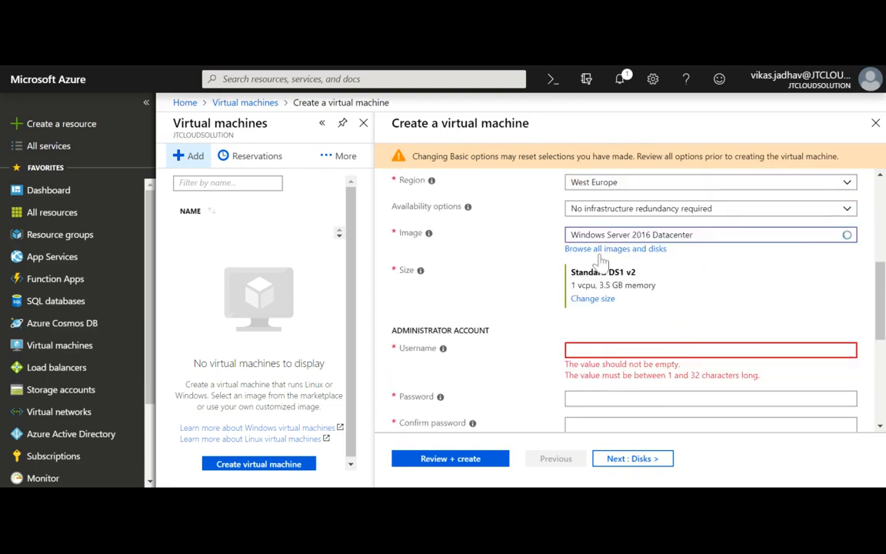
click(599, 256)
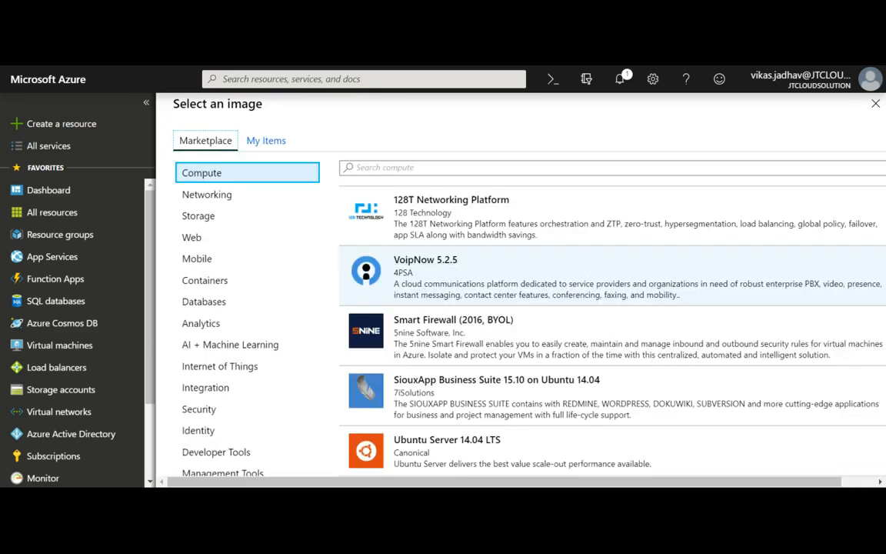
Scroll through the marketplace Compute images, then close Select an image without picking one.
scroll(573, 401, down, 4)
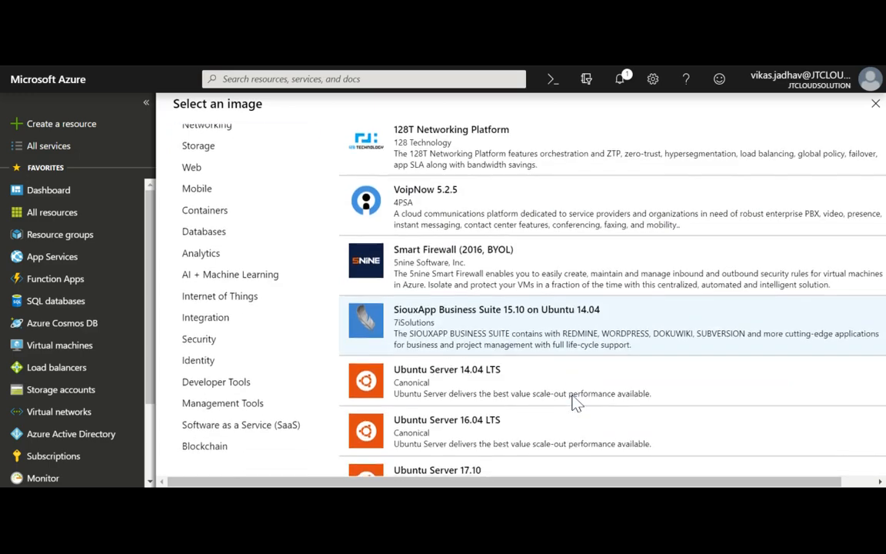
scroll(574, 402, down, 4)
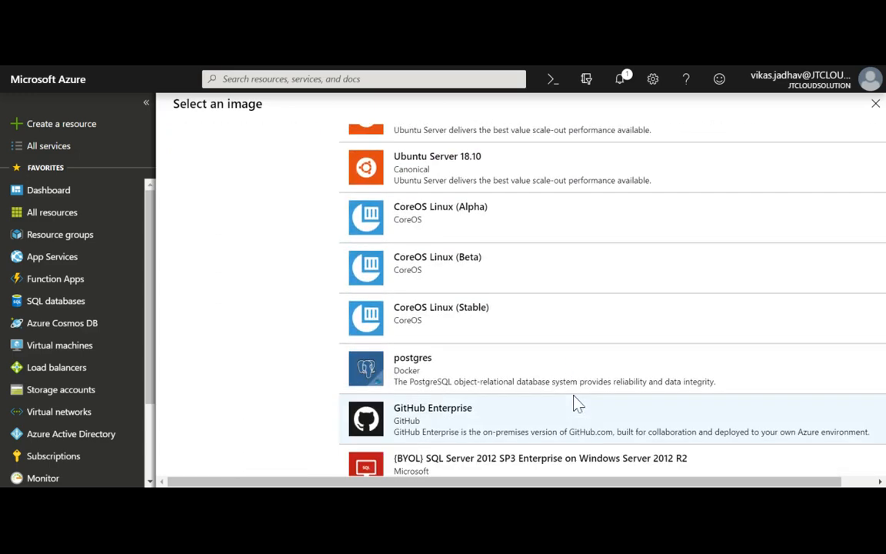
scroll(577, 404, down, 3)
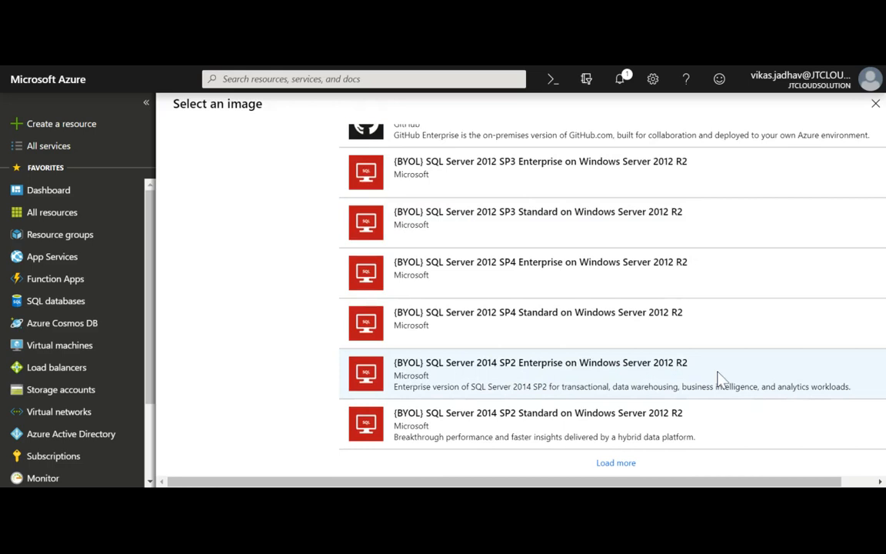
click(876, 104)
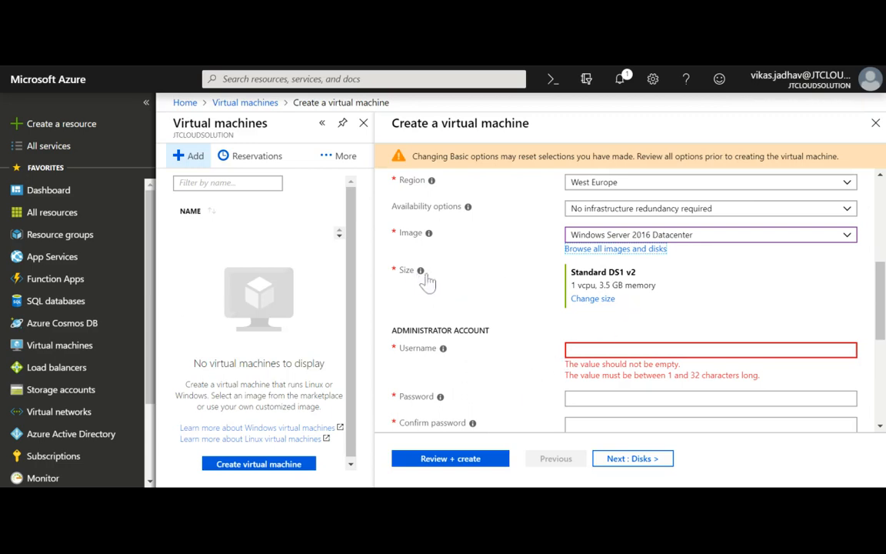
Open the Select a VM size list via Change size, current size Standard_DS1_v2.
click(596, 304)
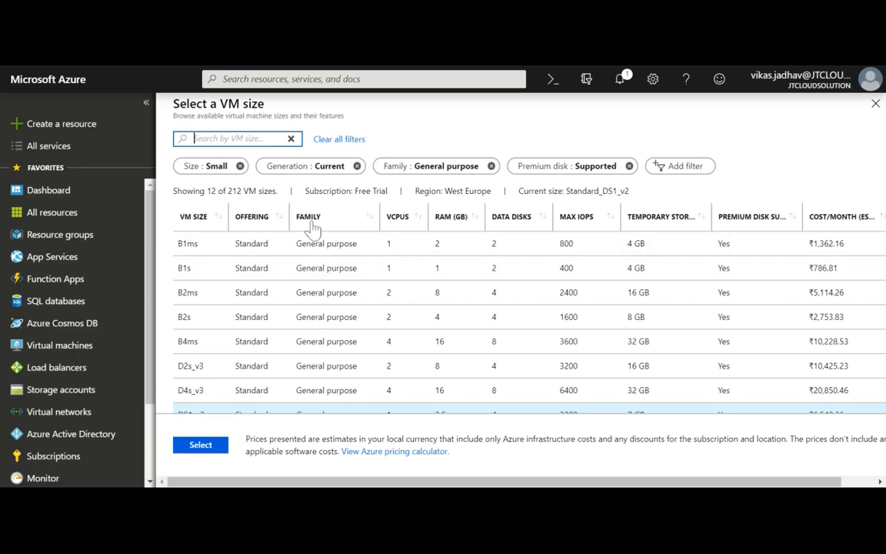
Select the B1ms size and review its 2 GB RAM, data disk count and ₹1,362.16 monthly cost.
scroll(333, 283, down, 3)
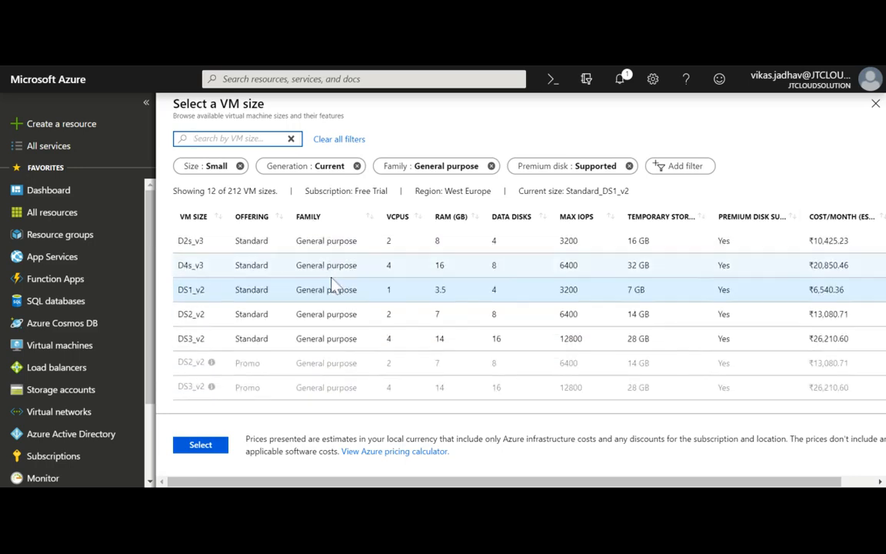
scroll(333, 283, up, 3)
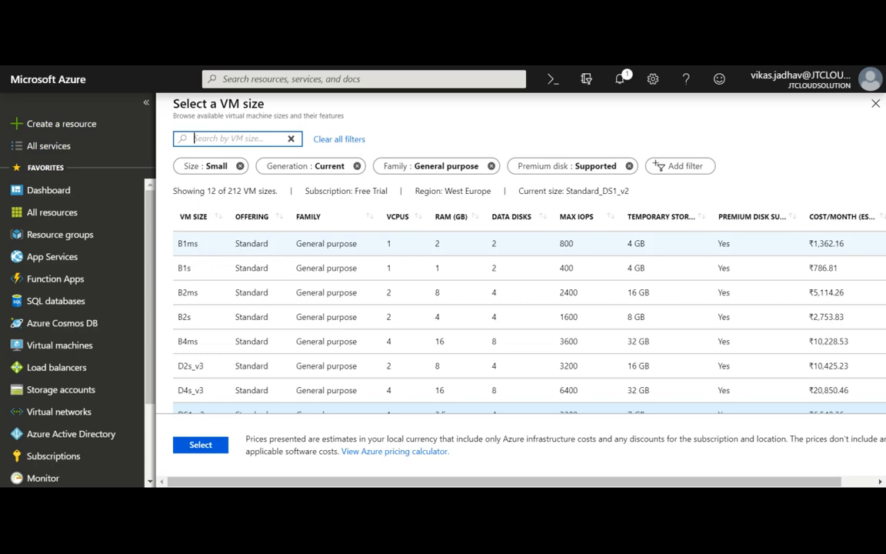
double_click(197, 246)
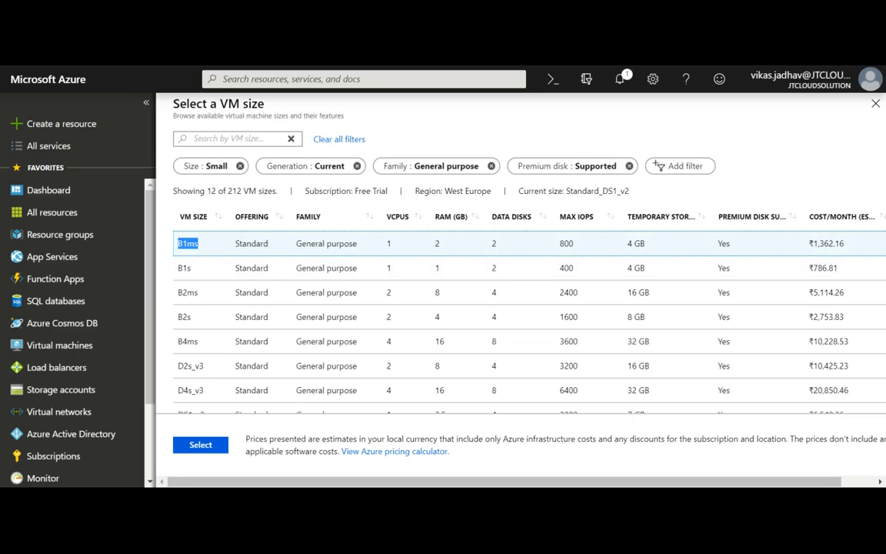
double_click(436, 244)
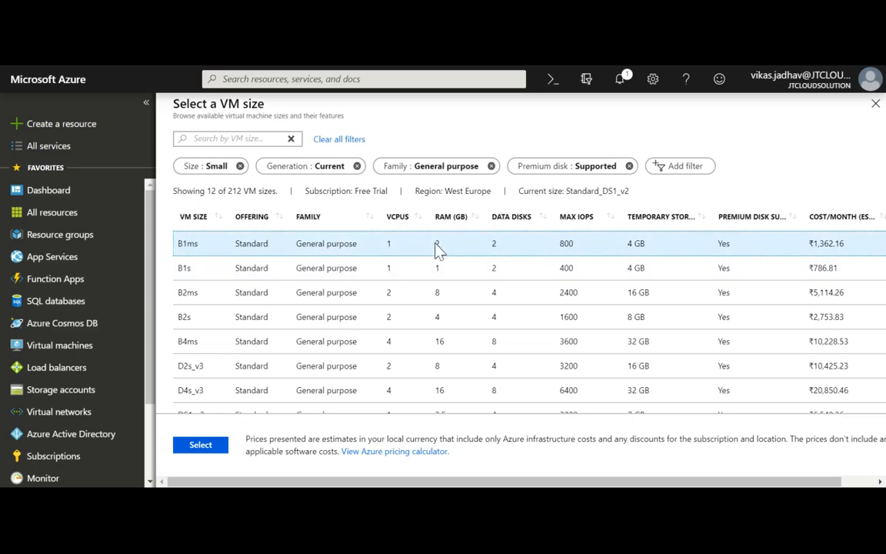
double_click(494, 245)
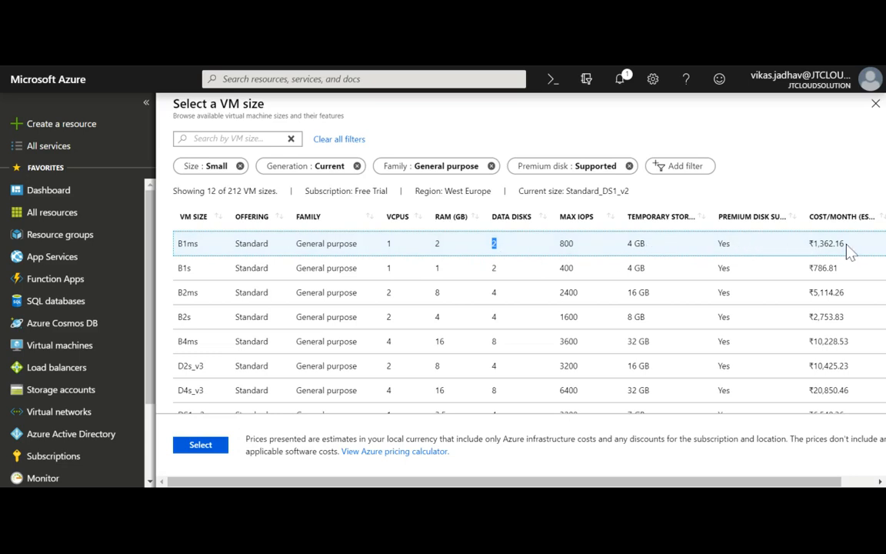
drag(845, 244, 808, 244)
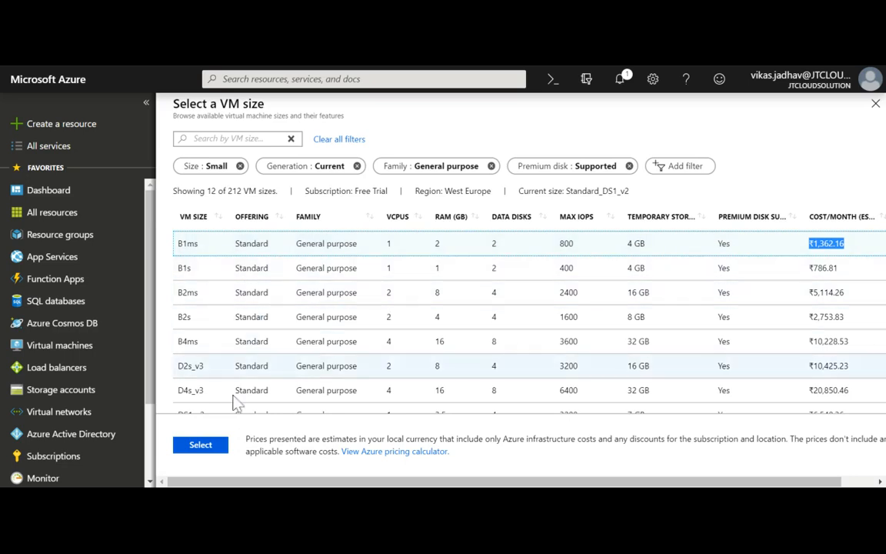
Apply Standard B1ms, then enter the administrator username, a password and its matching confirmation.
click(212, 452)
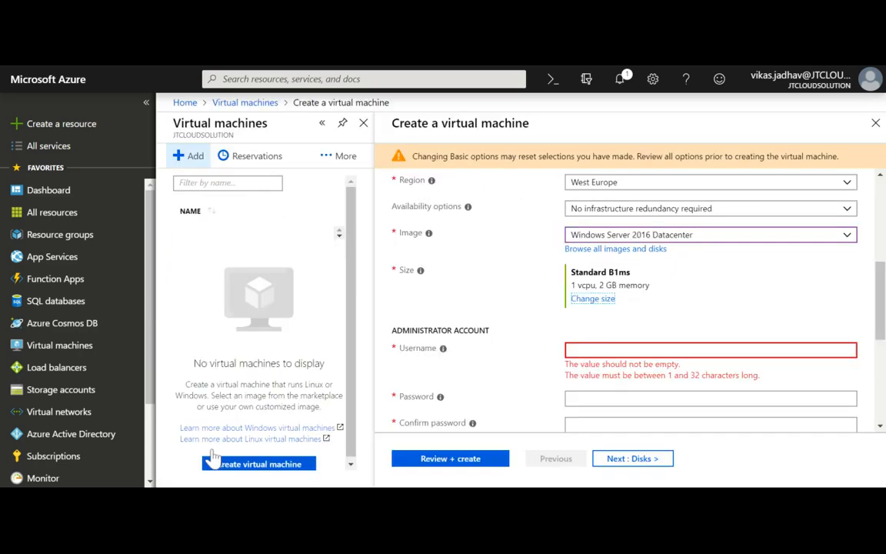
scroll(645, 331, down, 2)
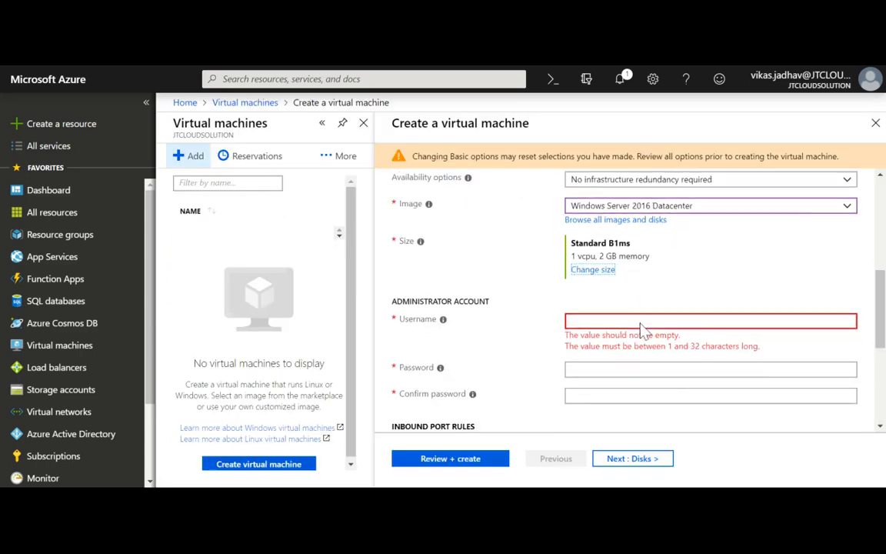
click(662, 281)
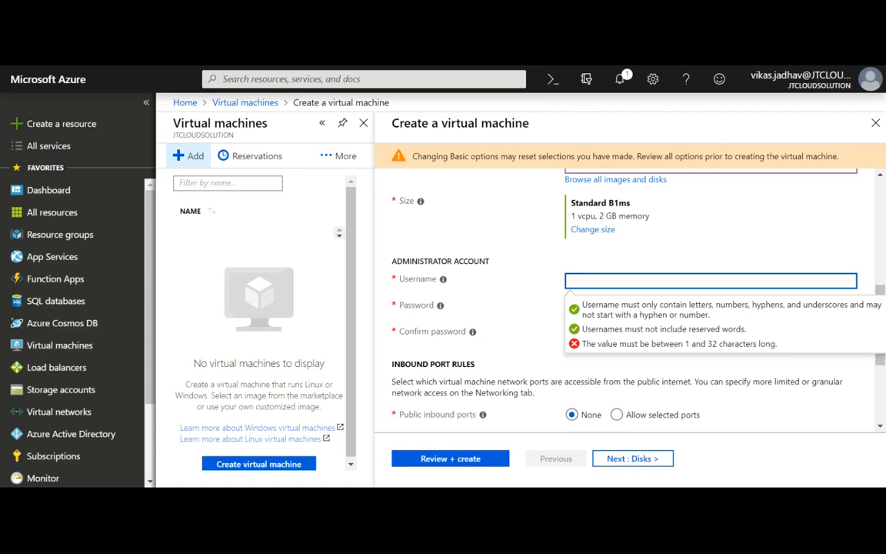
text(adm)
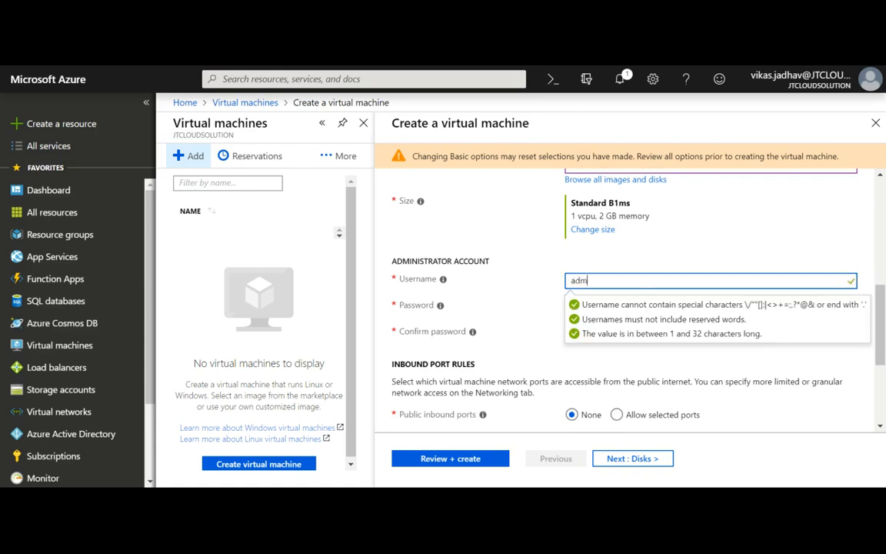
text(in_)
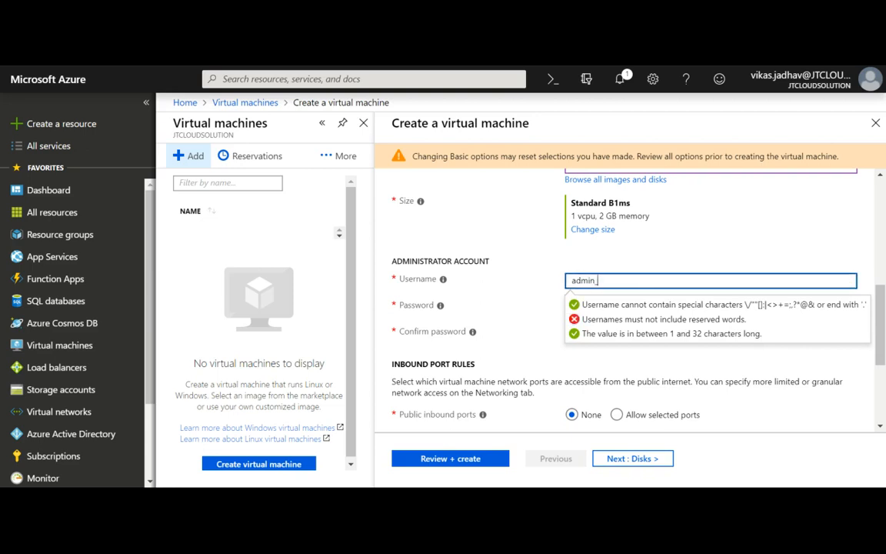
text(name)
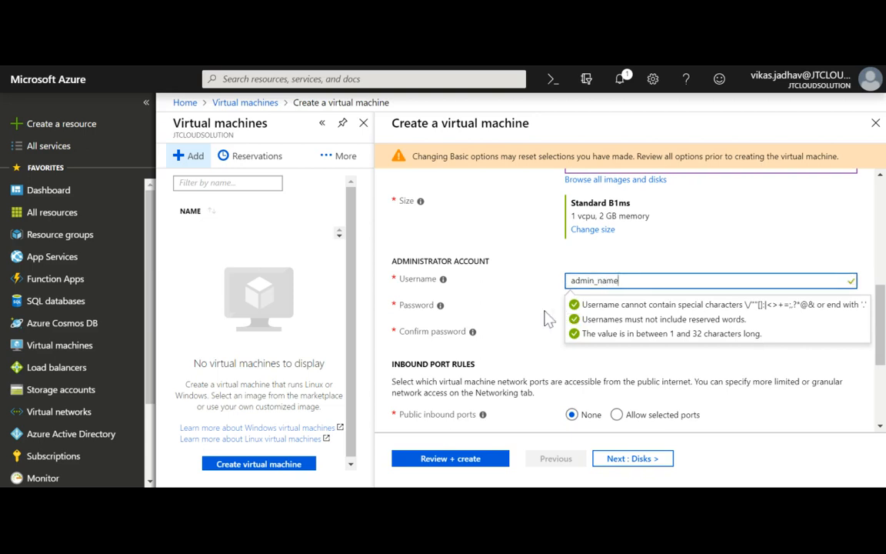
key(Tab)
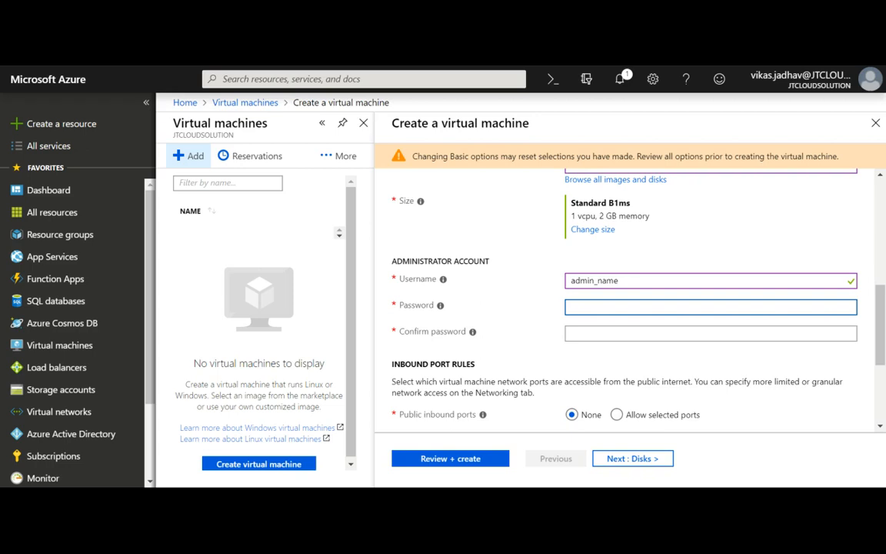
text(Password@1)
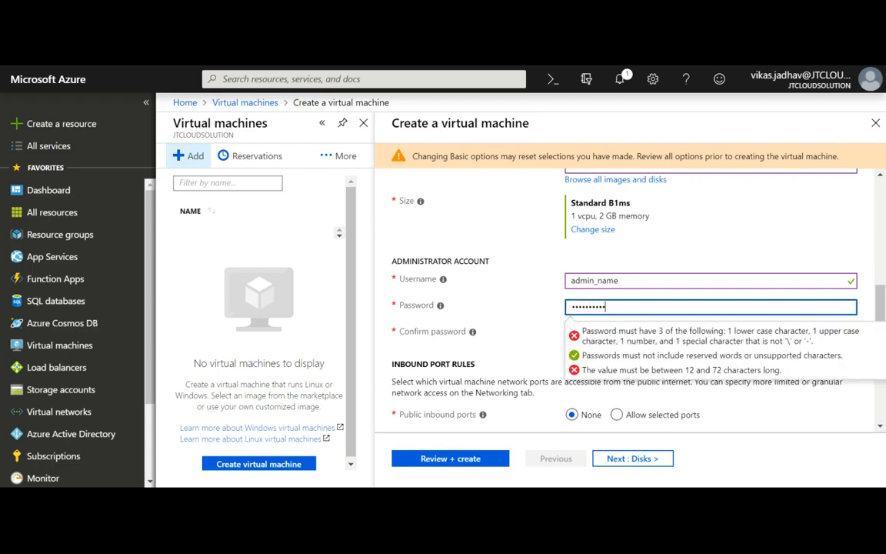
text(234)
key(Tab)
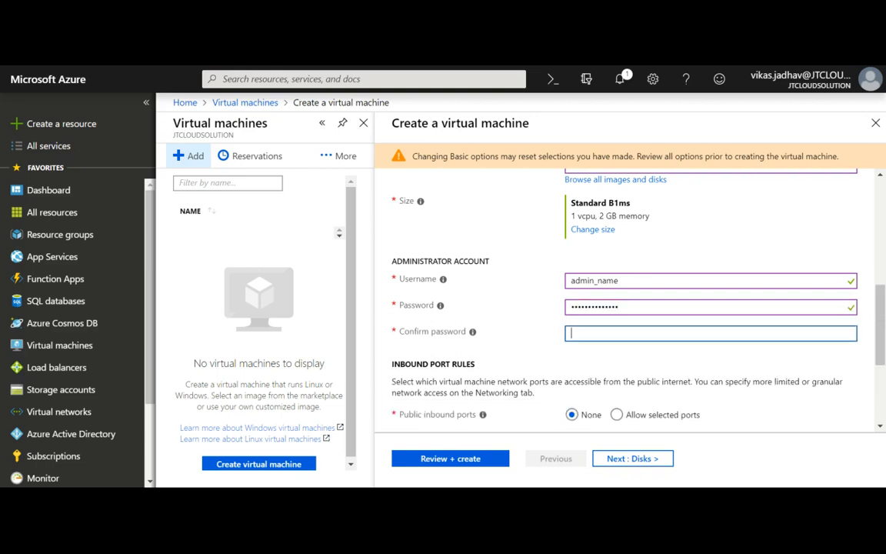
text(Password@1234)
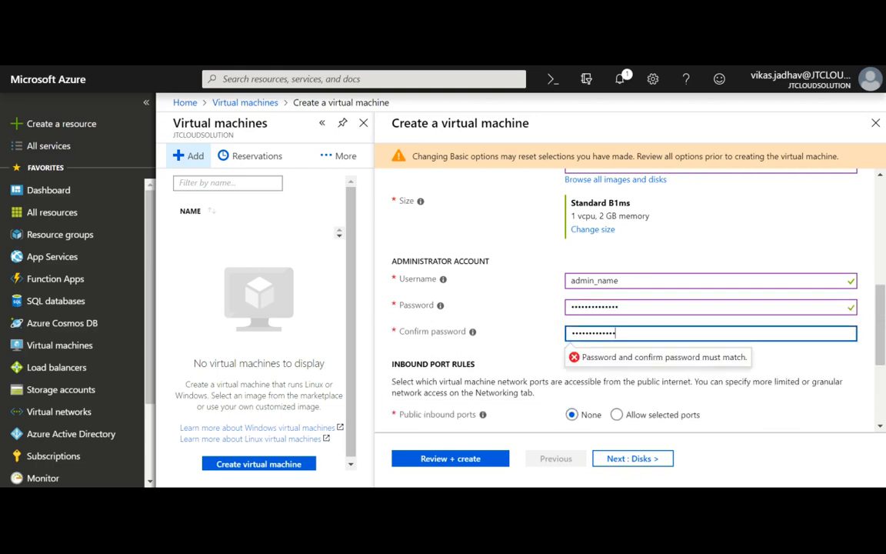
click(510, 340)
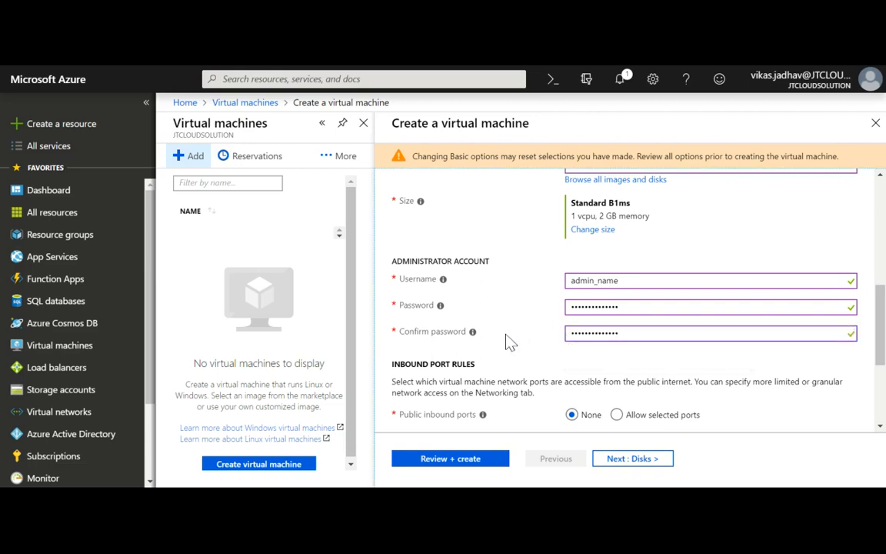
scroll(557, 379, down, 3)
scroll(566, 388, up, 1)
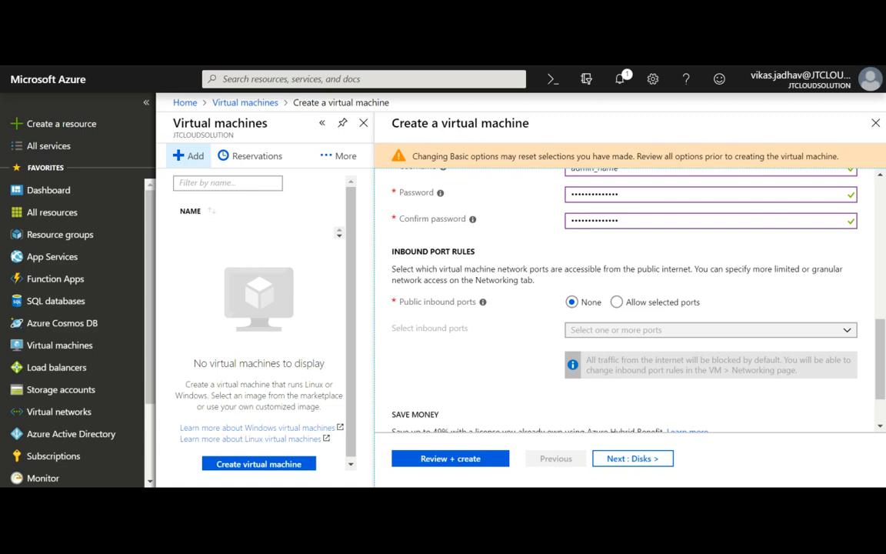
Allow selected inbound ports with only RDP (3389), and answer No to 'Already have a Windows license?'.
click(617, 302)
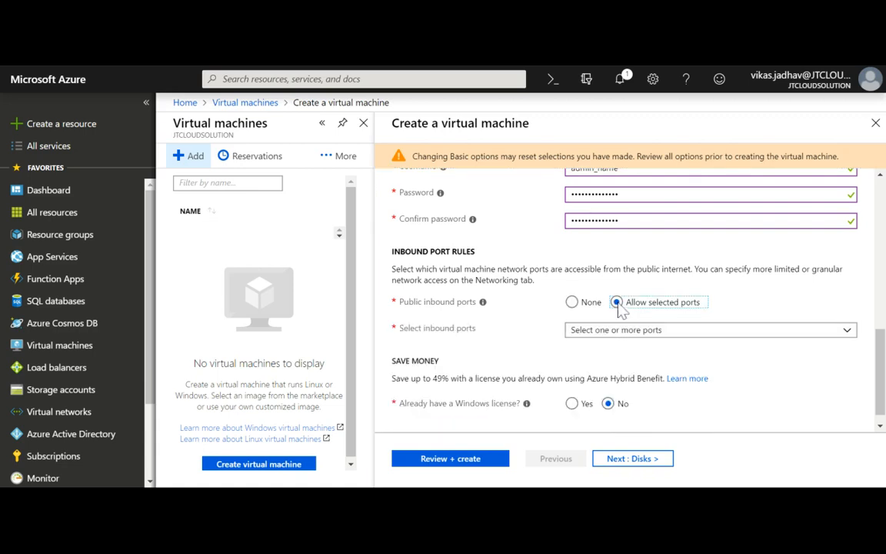
click(616, 334)
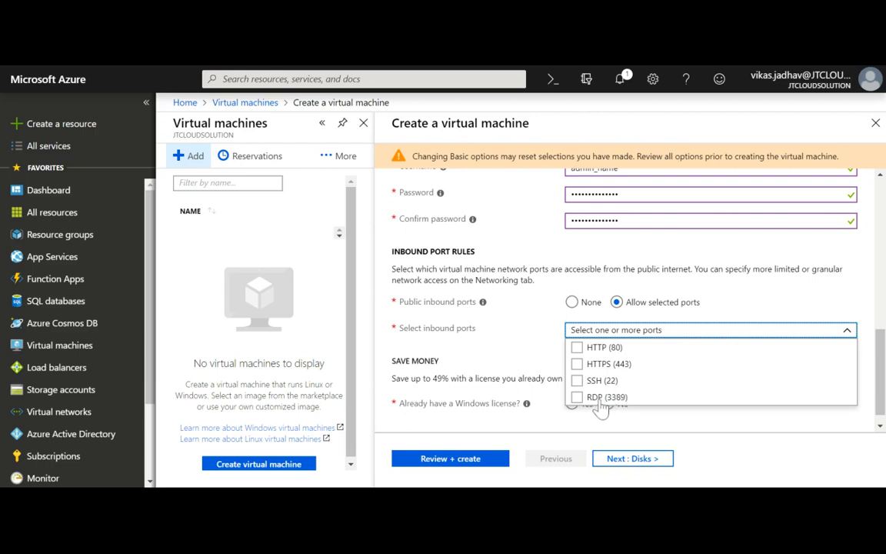
click(601, 398)
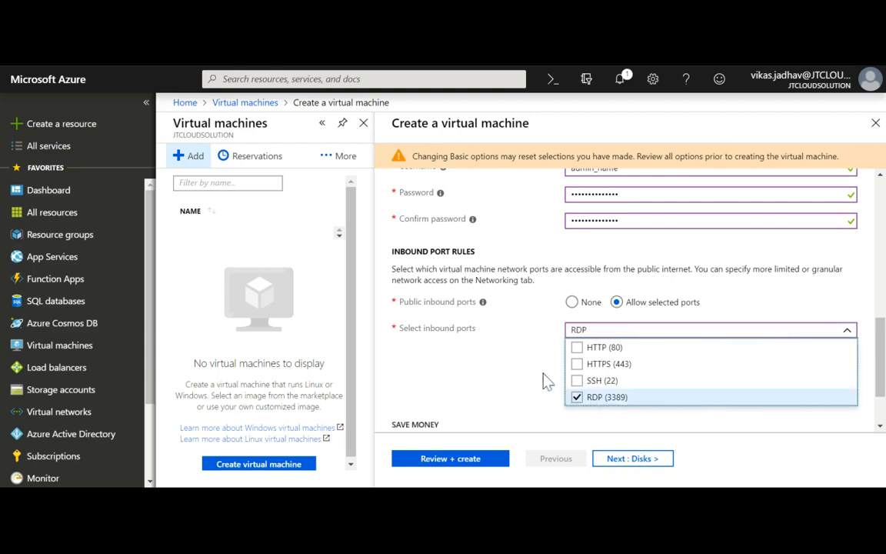
click(499, 352)
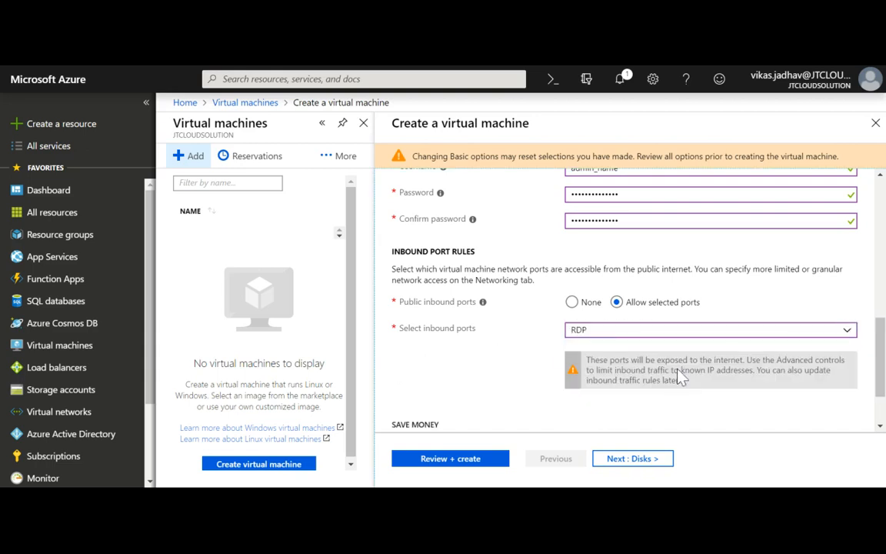
scroll(681, 376, down, 1)
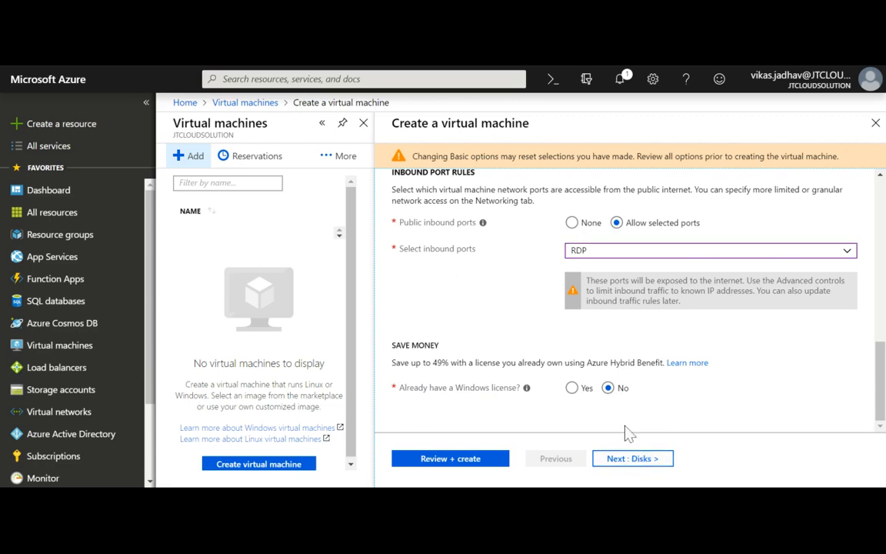
click(619, 390)
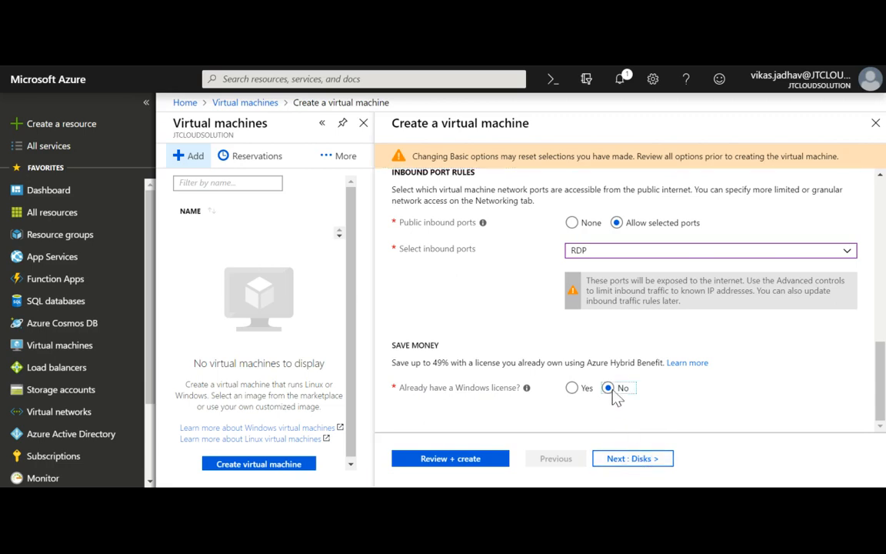
On the Disks tab, choose Standard HDD as the OS disk type.
click(622, 460)
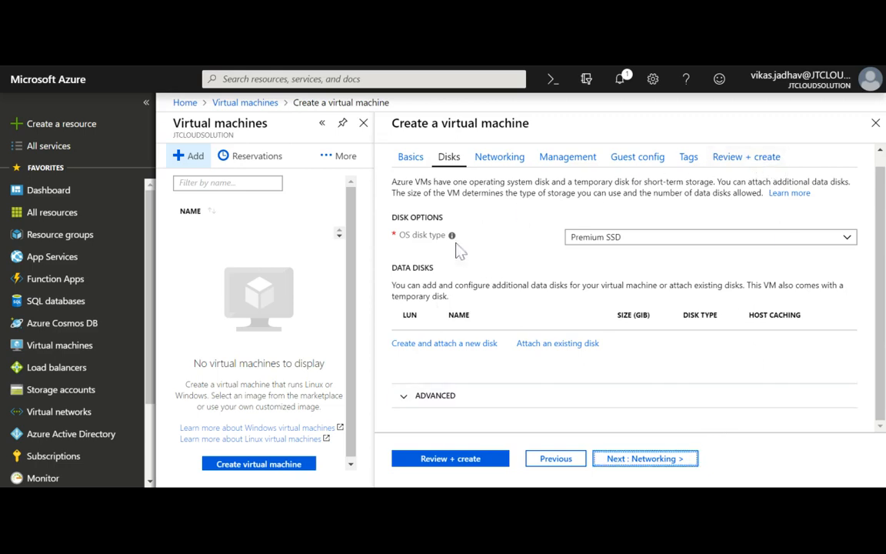
click(604, 242)
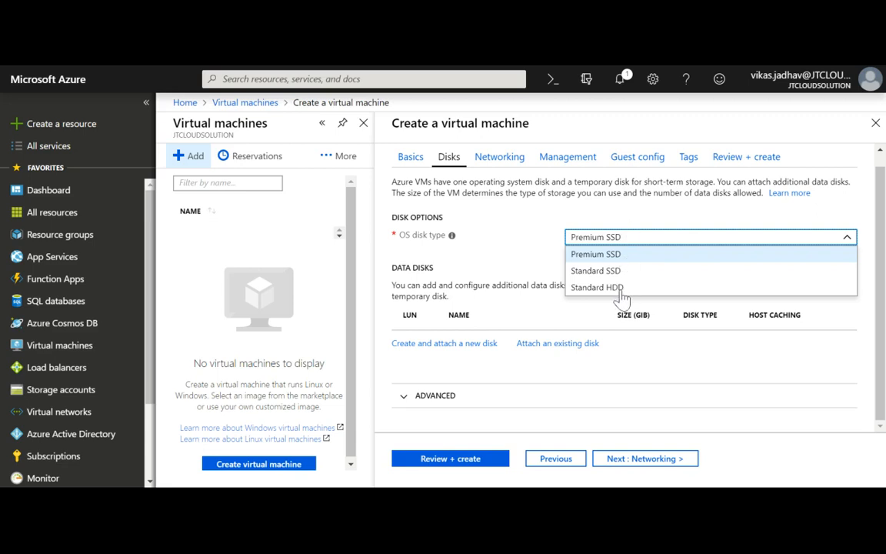
click(608, 288)
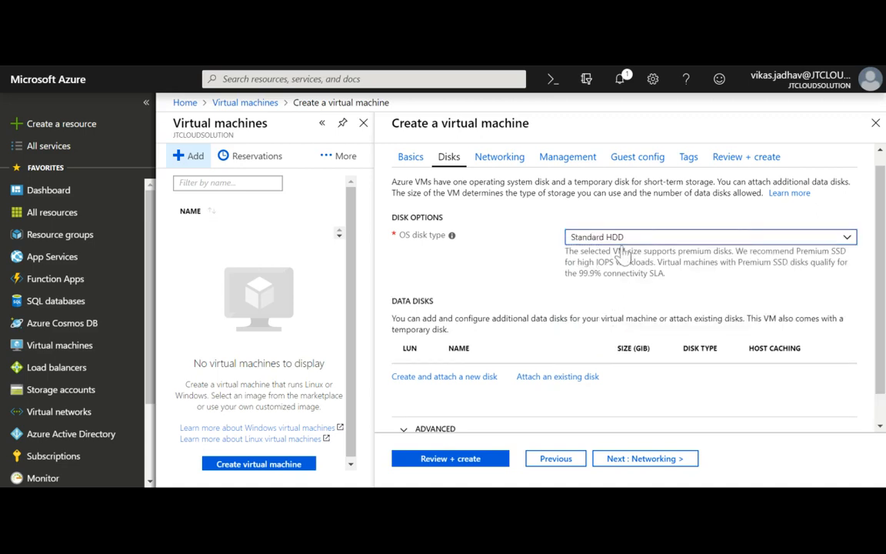
scroll(578, 316, down, 1)
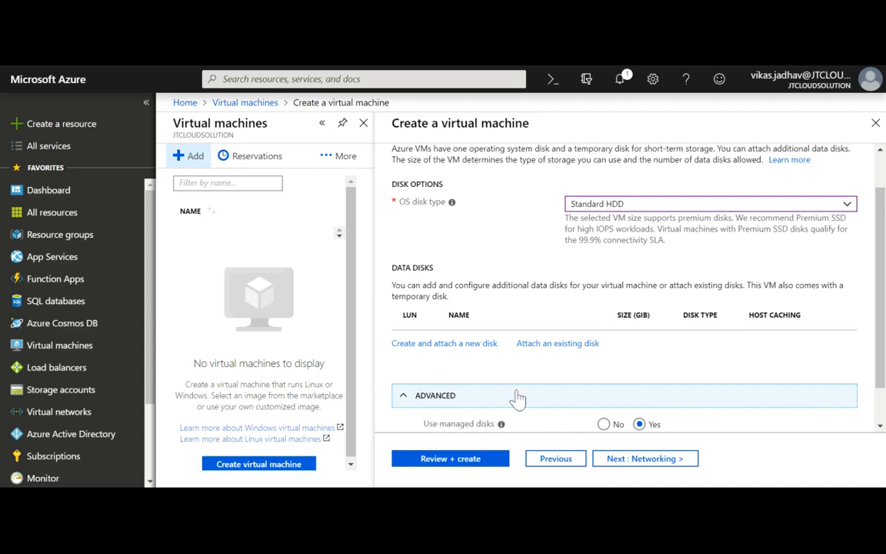
Set Use managed disks to No to check the storage account, revert to Yes, and go to Networking.
scroll(514, 397, down, 1)
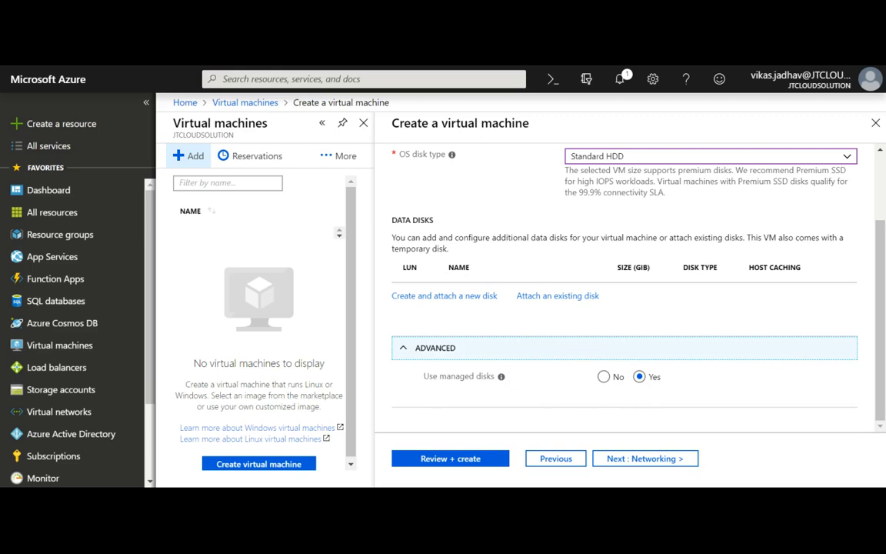
mouse_move(501, 381)
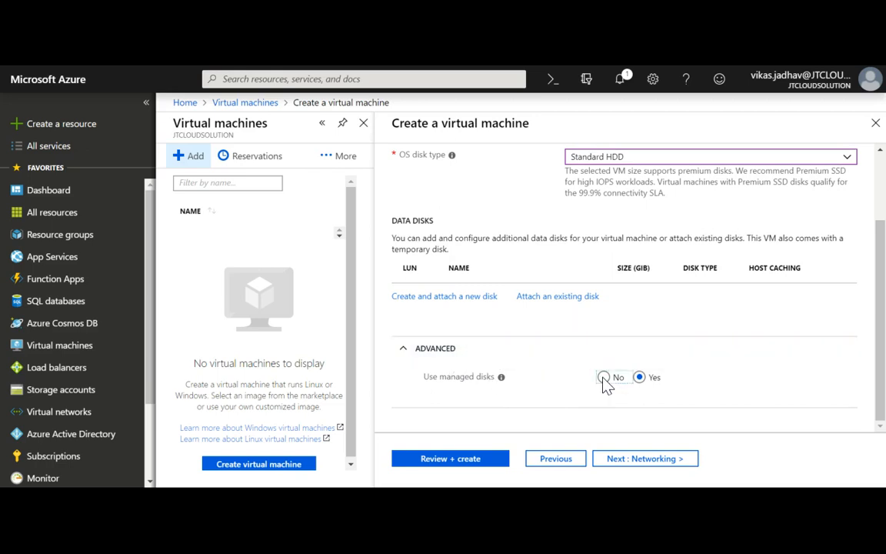
click(604, 378)
click(666, 393)
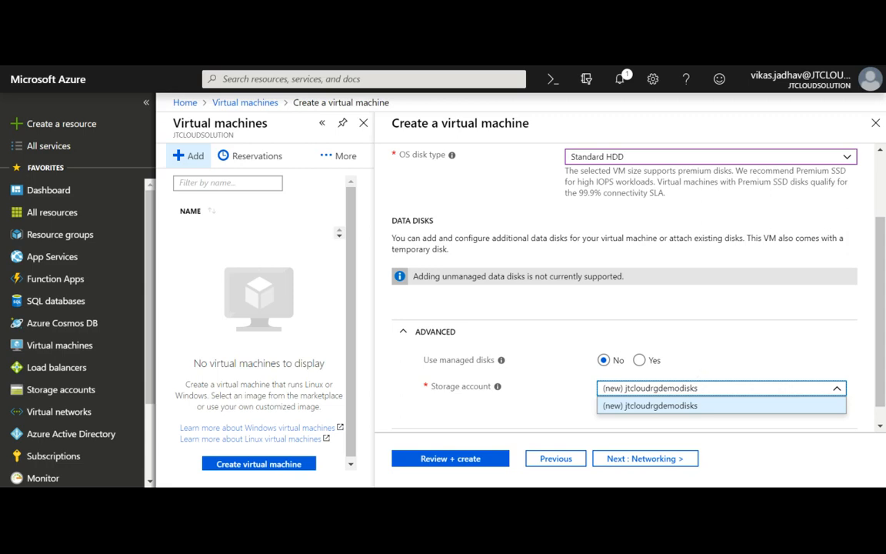
click(639, 361)
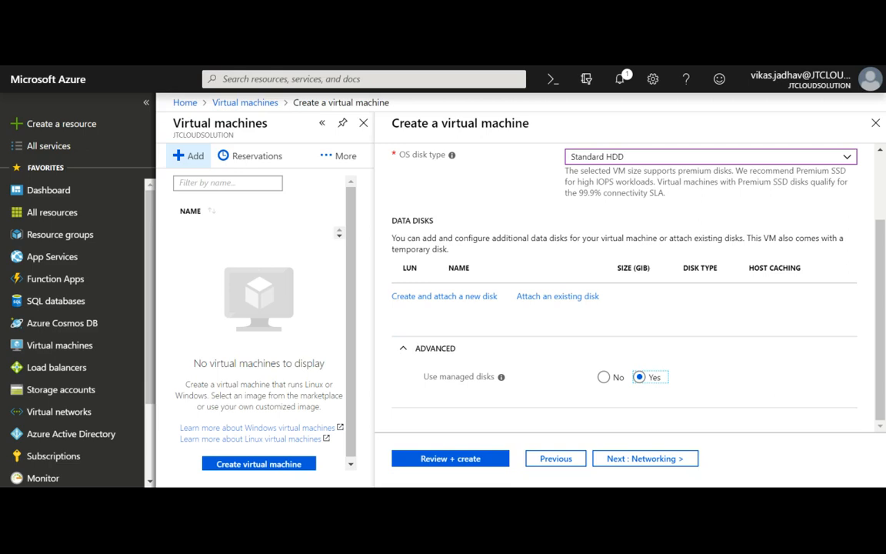
click(650, 460)
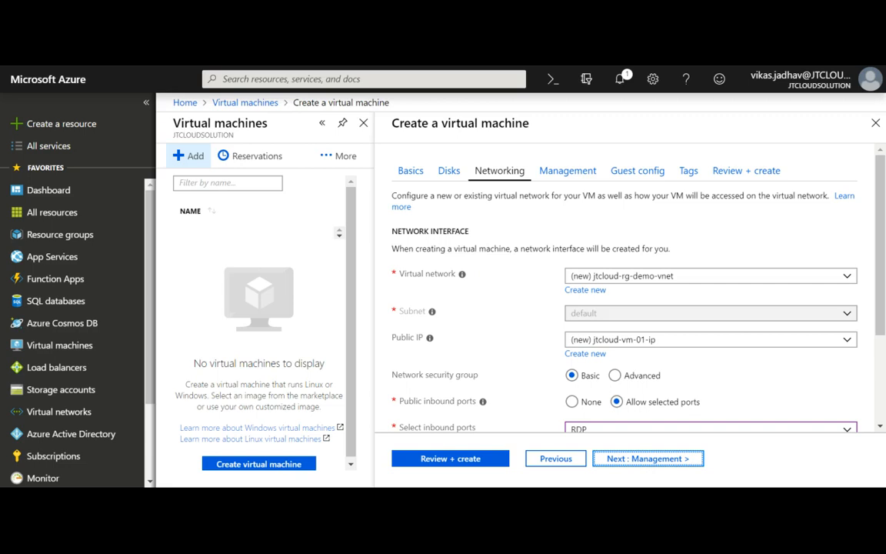
mouse_move(463, 277)
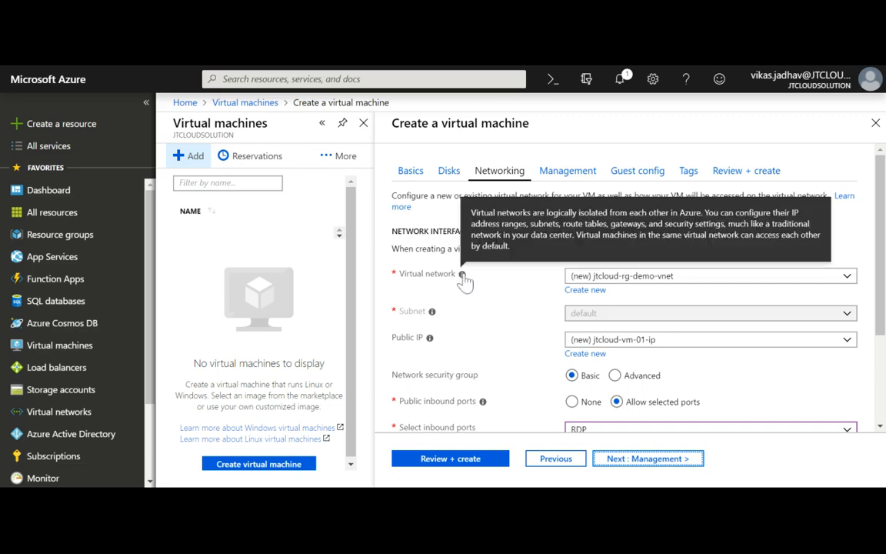
click(649, 278)
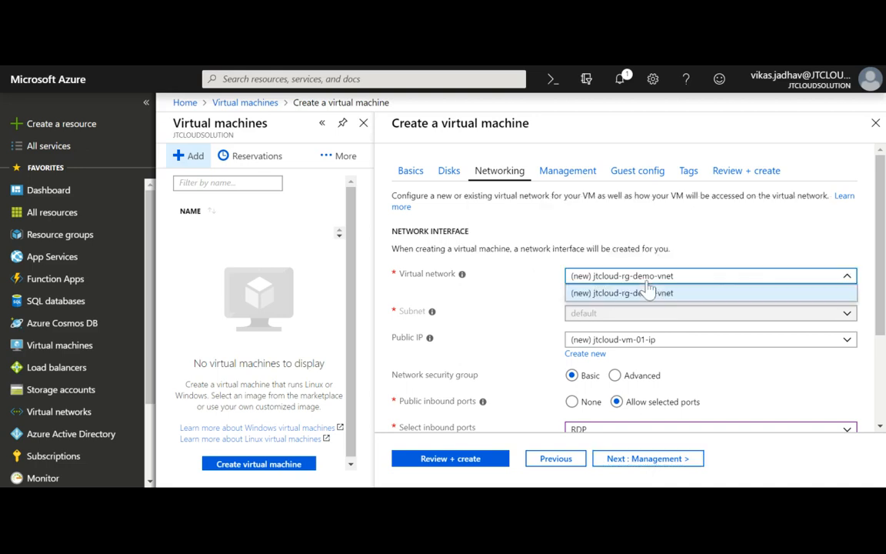
click(648, 291)
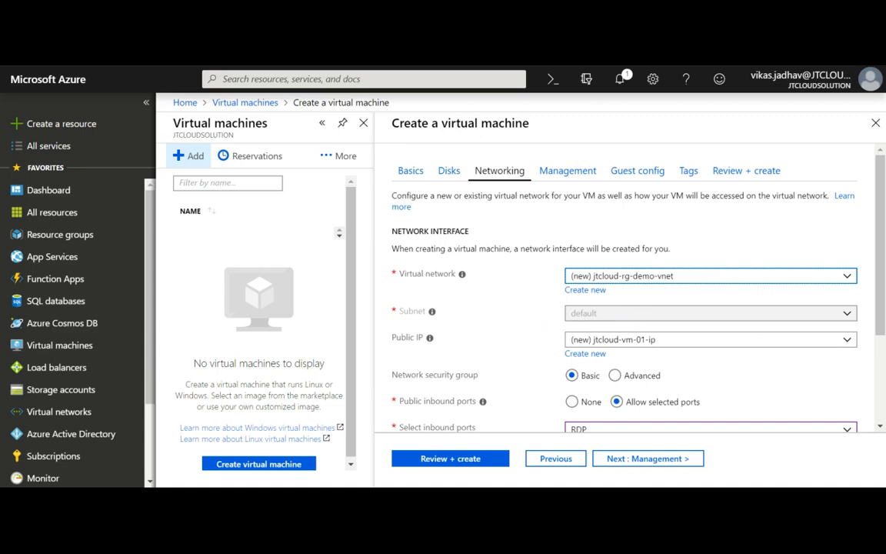
scroll(625, 376, down, 1)
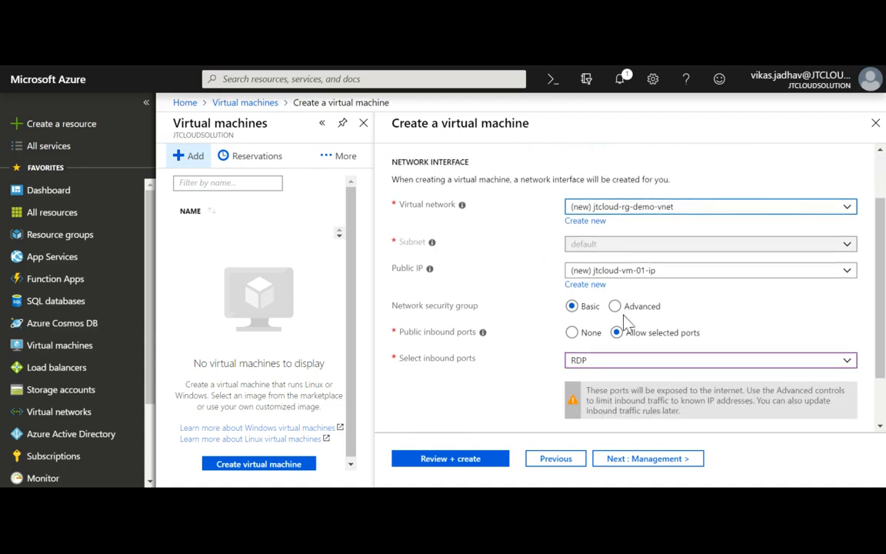
click(614, 274)
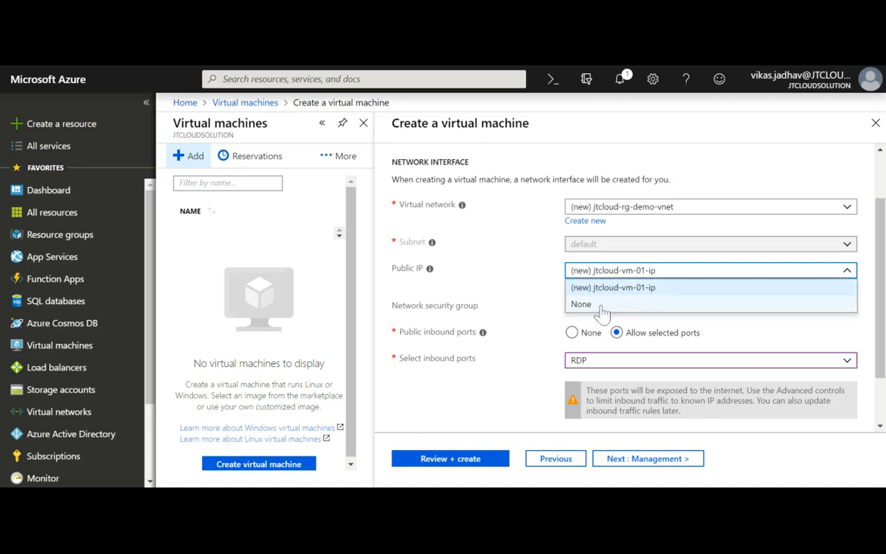
click(603, 308)
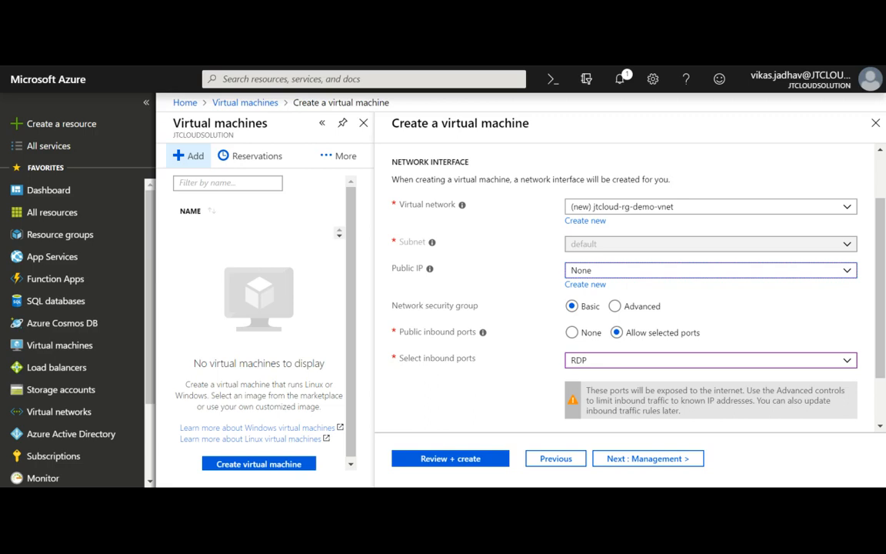
click(612, 274)
click(605, 290)
mouse_move(431, 271)
scroll(508, 331, down, 2)
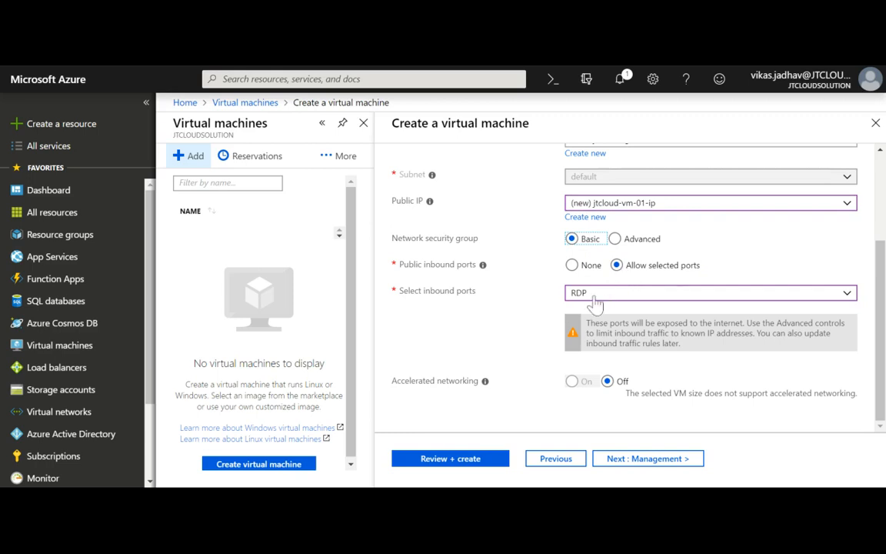
On the Management tab, set Boot diagnostics to Off and Enable auto-shutdown to On.
click(648, 460)
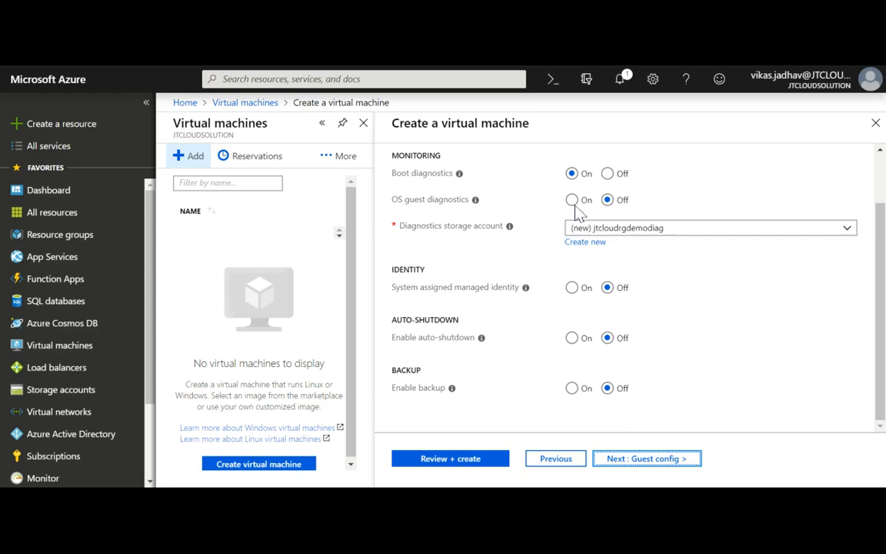
mouse_move(462, 185)
click(608, 173)
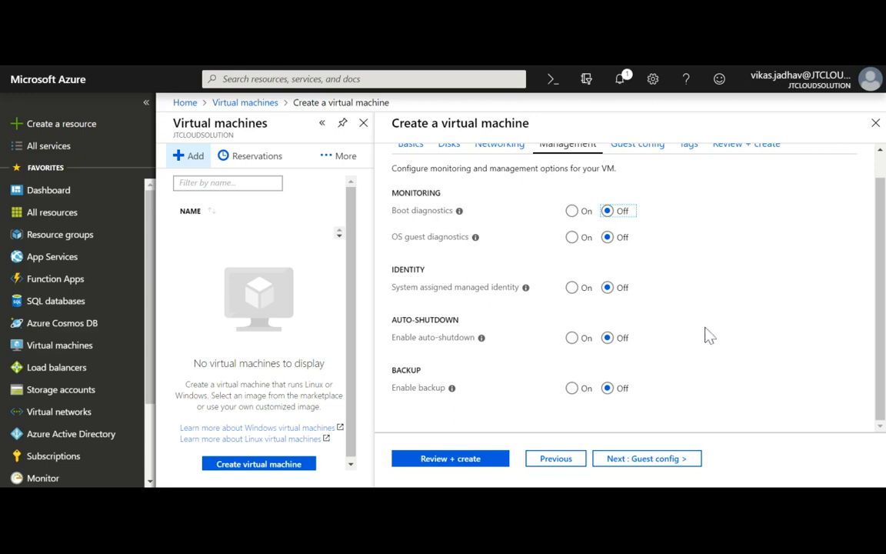
click(572, 338)
scroll(729, 338, down, 1)
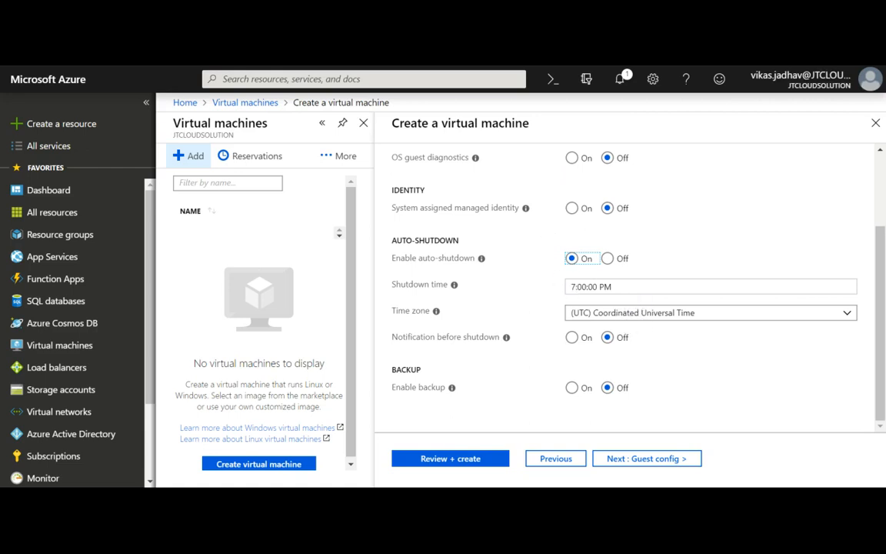
Set shutdown time to 10:00:00 PM in the (UTC+05:30) Chennai, Kolkata, Mumbai, New Delhi time zone.
key(Tab)
text(10)
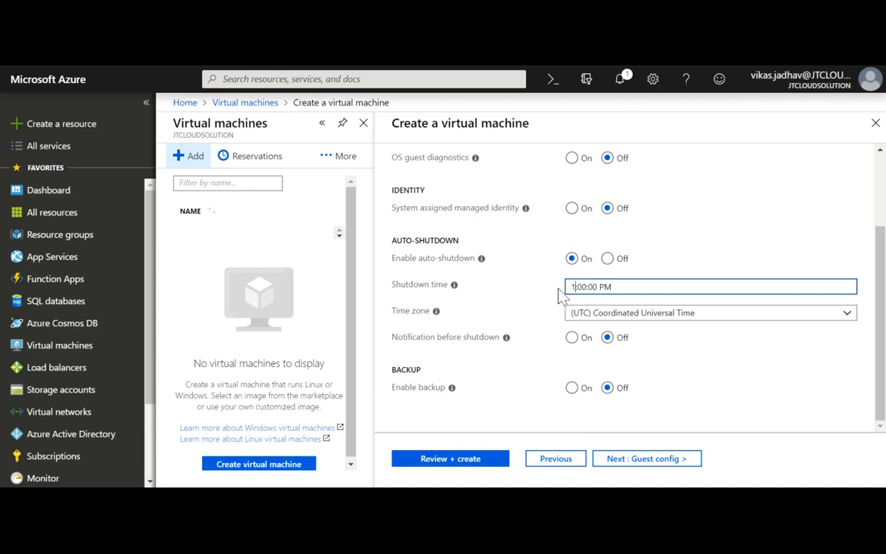
click(618, 318)
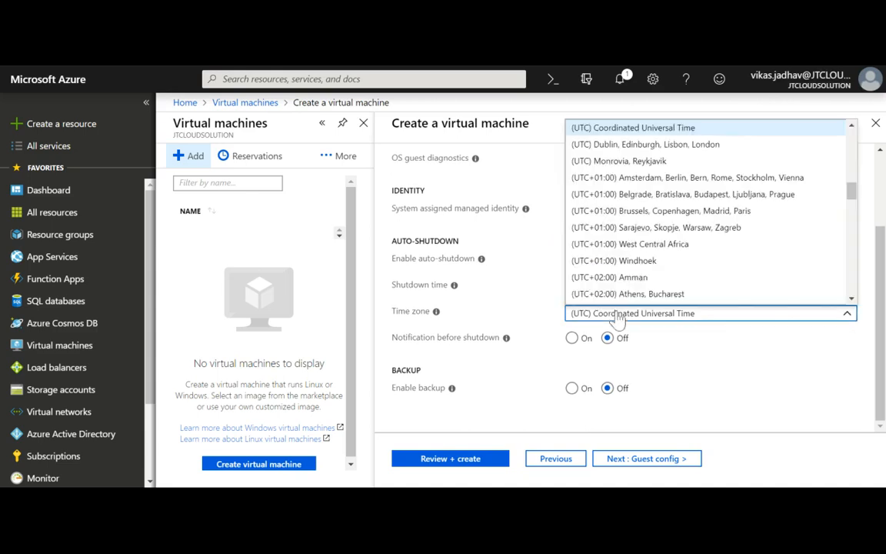
scroll(696, 248, down, 1)
scroll(696, 247, down, 3)
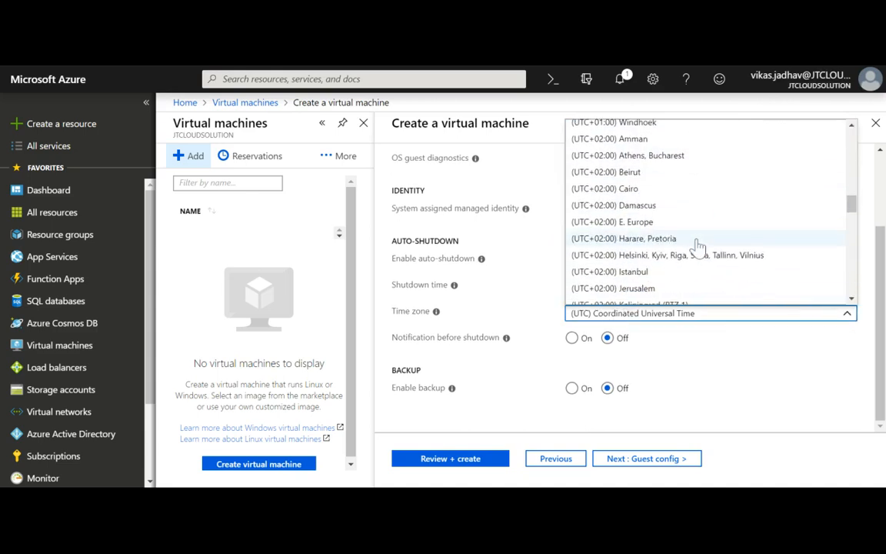
scroll(702, 283, down, 2)
scroll(703, 283, down, 3)
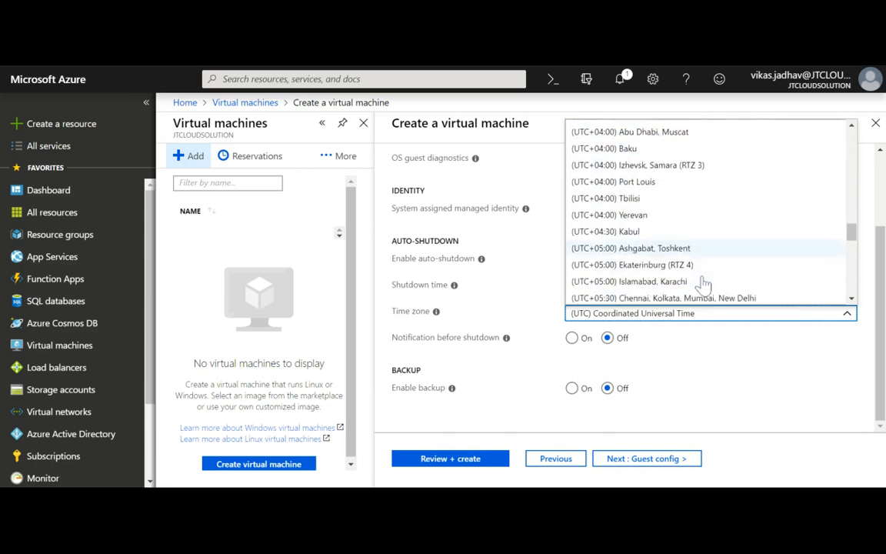
click(722, 194)
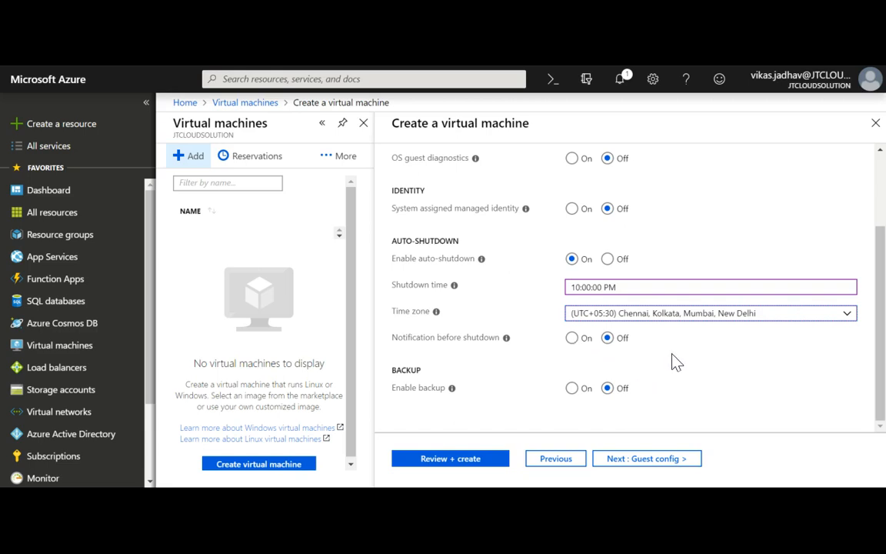
Briefly turn Enable backup on, then set it back to Off.
click(573, 388)
scroll(675, 377, down, 2)
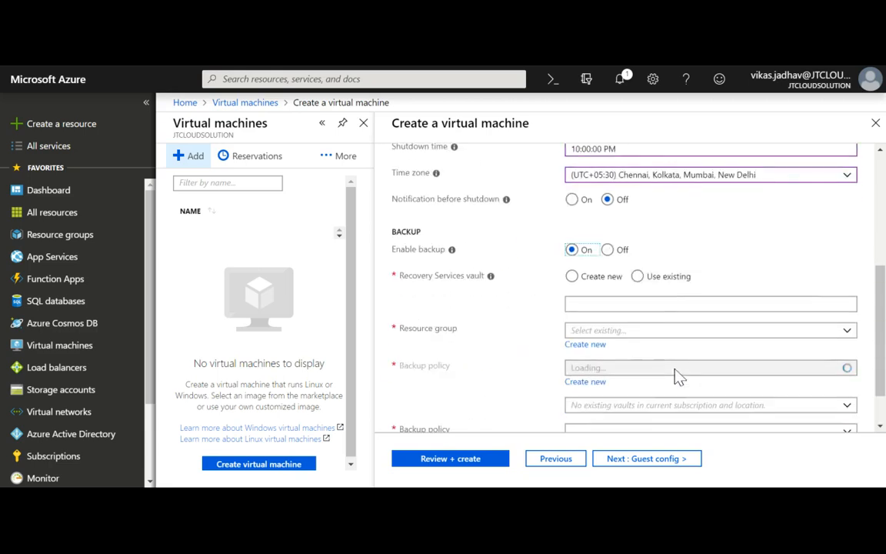
click(613, 263)
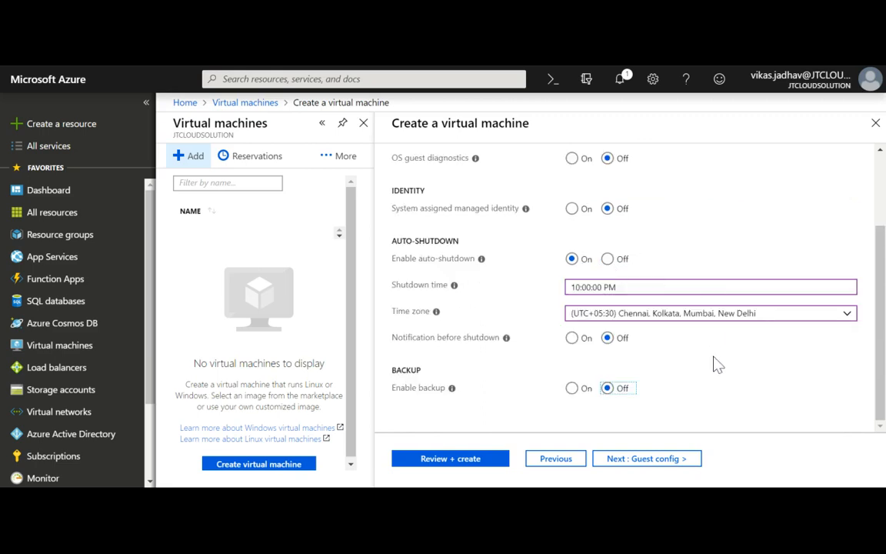
On the Guest config tab, browse the VM extension catalogue and close it without adding any.
click(681, 464)
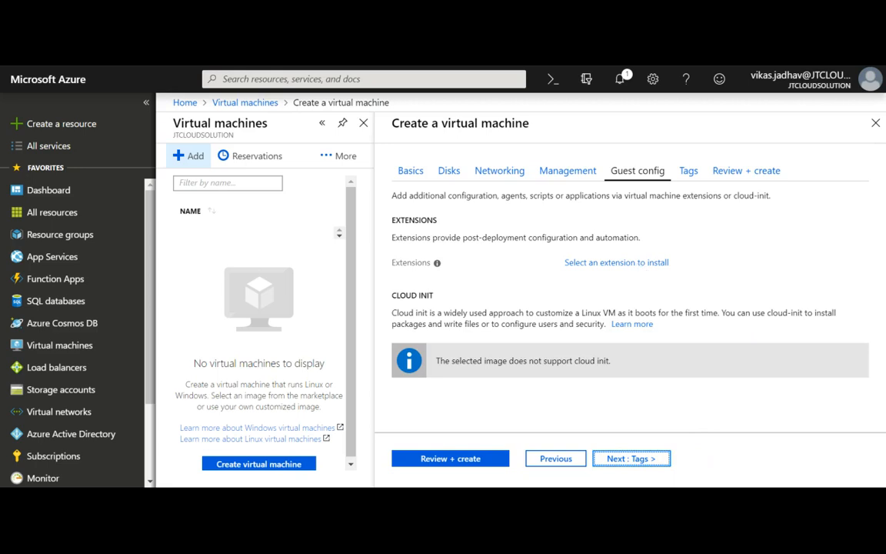
click(617, 262)
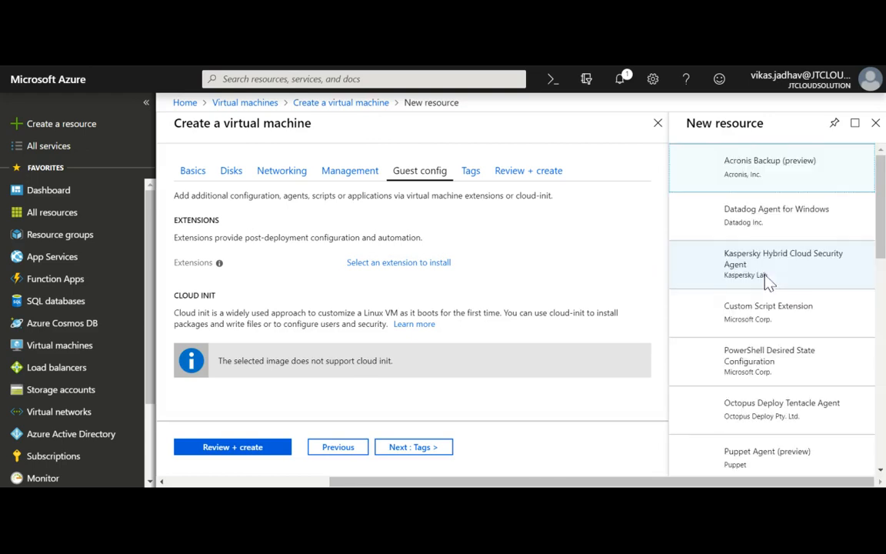
scroll(797, 423, down, 2)
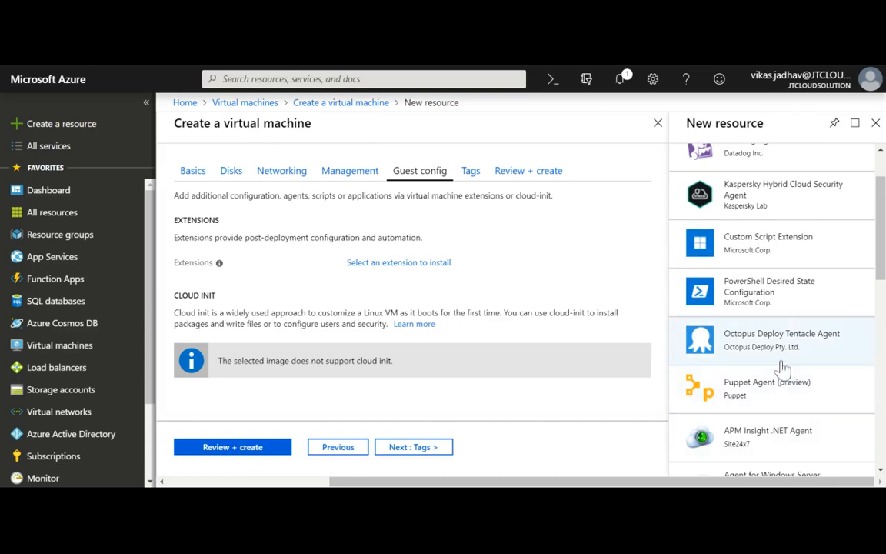
scroll(769, 308, up, 2)
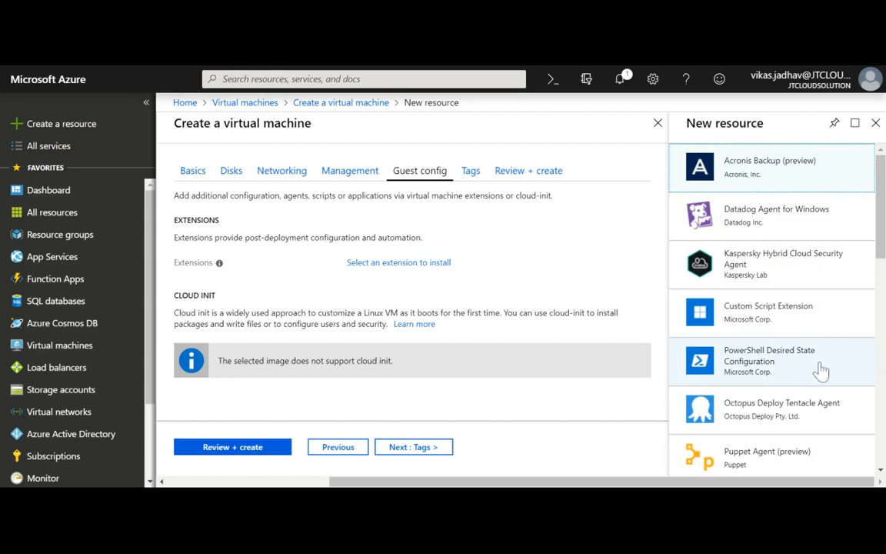
click(876, 123)
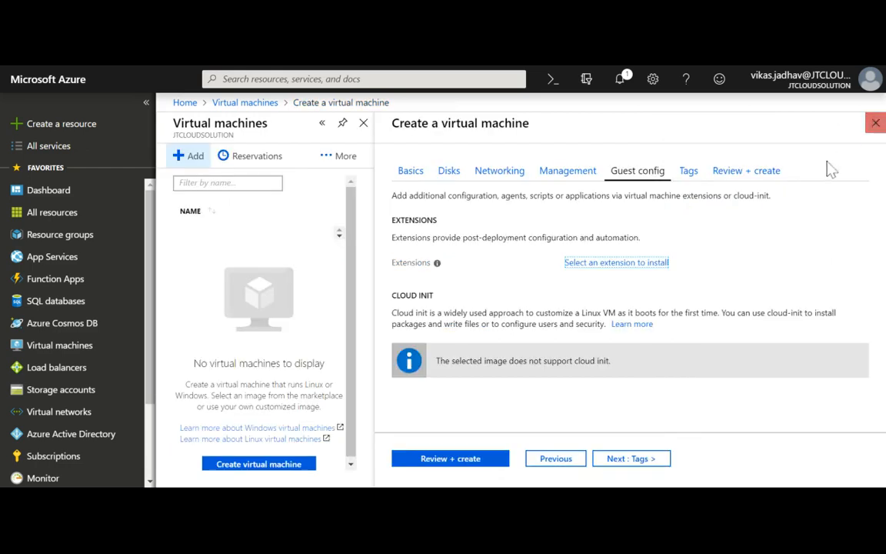
Add tag Demo-Vm = Production, replacing the initial Finance value, and apply it only to Virtual machine.
click(689, 170)
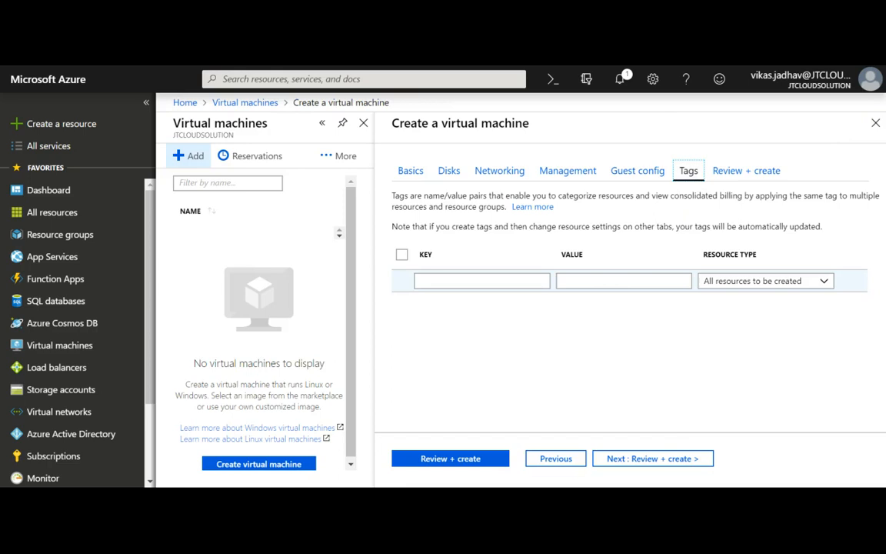
click(470, 281)
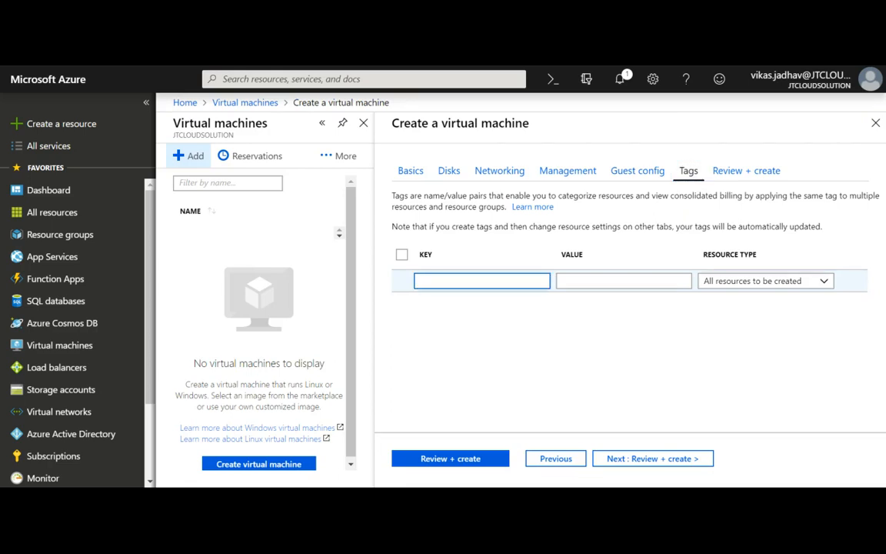
text(Demo)
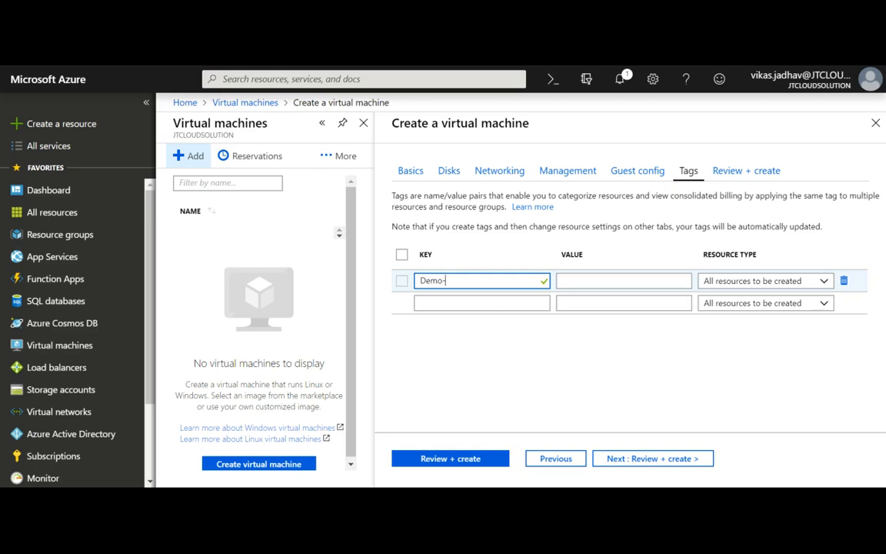
text(-Vm)
key(Tab)
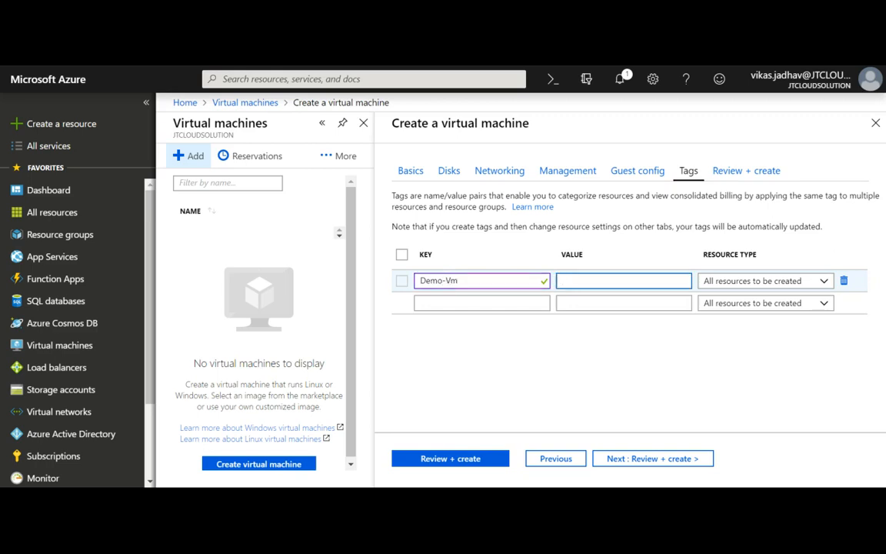
text(Finance)
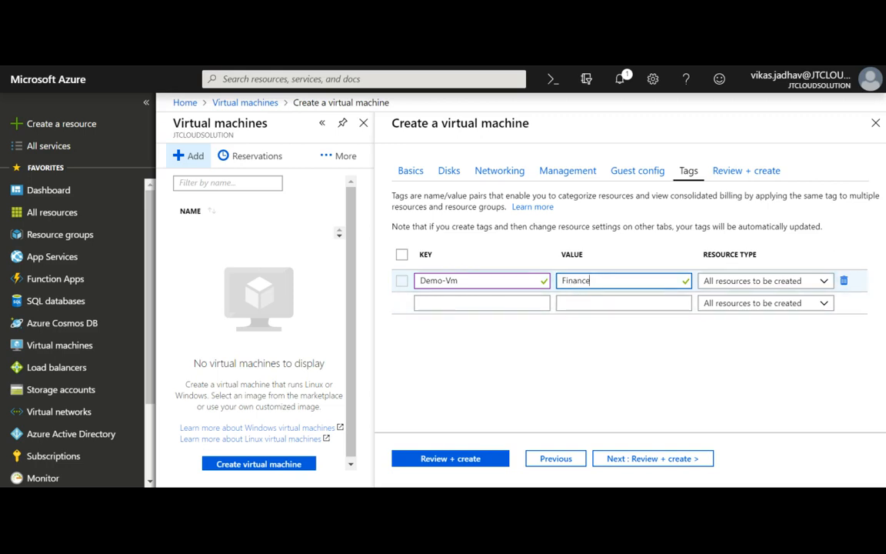
key(ctrl+a)
text(Production)
click(816, 287)
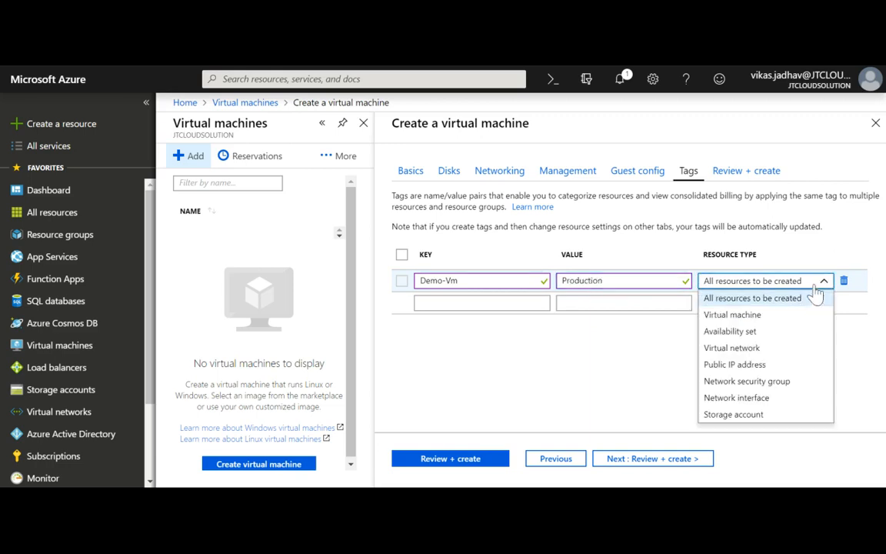
click(753, 315)
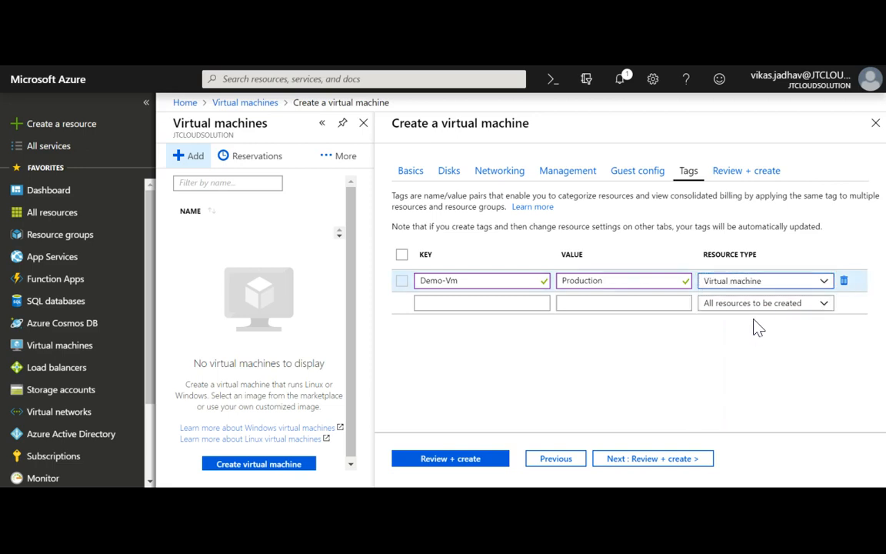
Open Review + create and note the Standard B1ms hourly price of 1.8309 INR/hr.
click(630, 461)
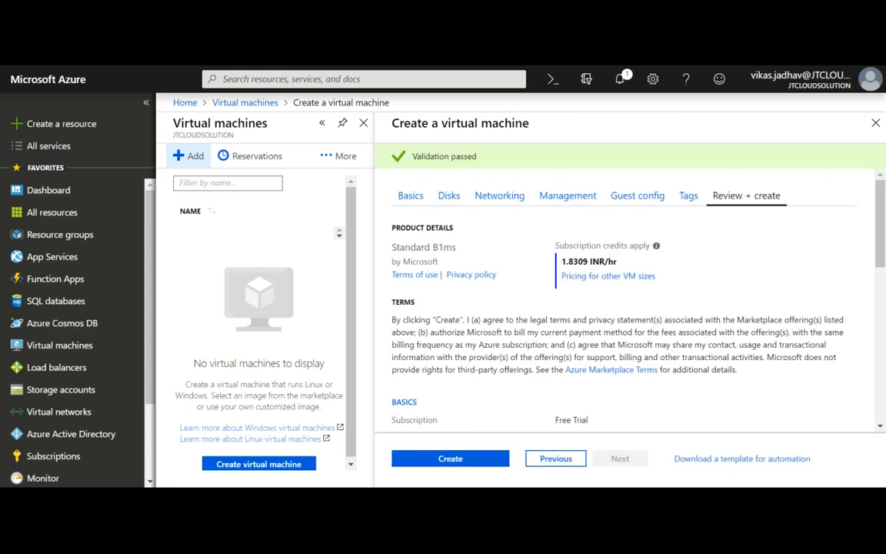
mouse_move(561, 262)
mouse_down()
mouse_move(630, 263)
mouse_move(561, 262)
mouse_up()
click(627, 265)
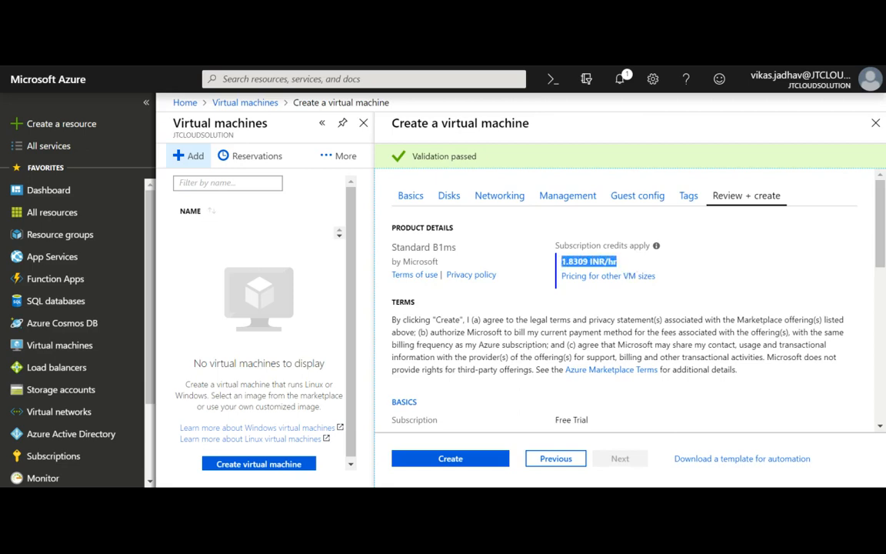
Review the resource group, VM name jtcloud-vm-01, West Europe region and administrator username.
scroll(594, 314, down, 2)
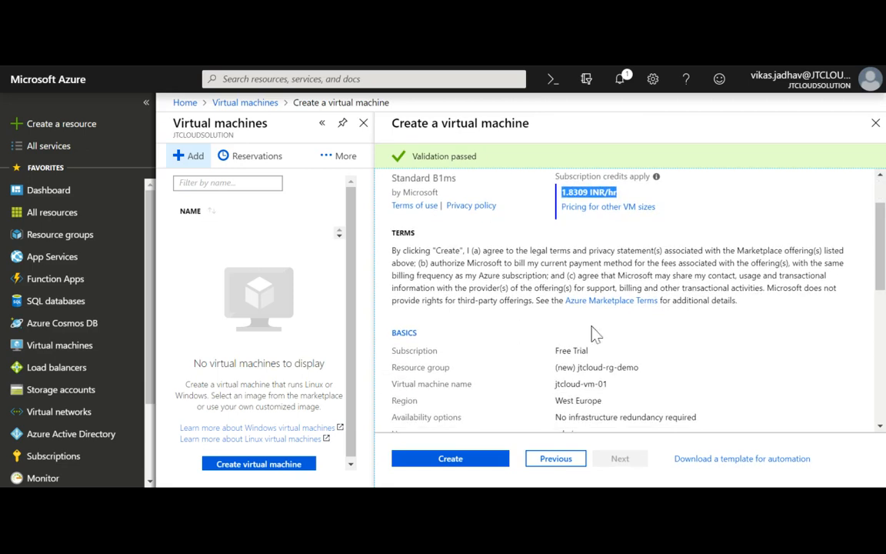
scroll(582, 368, down, 2)
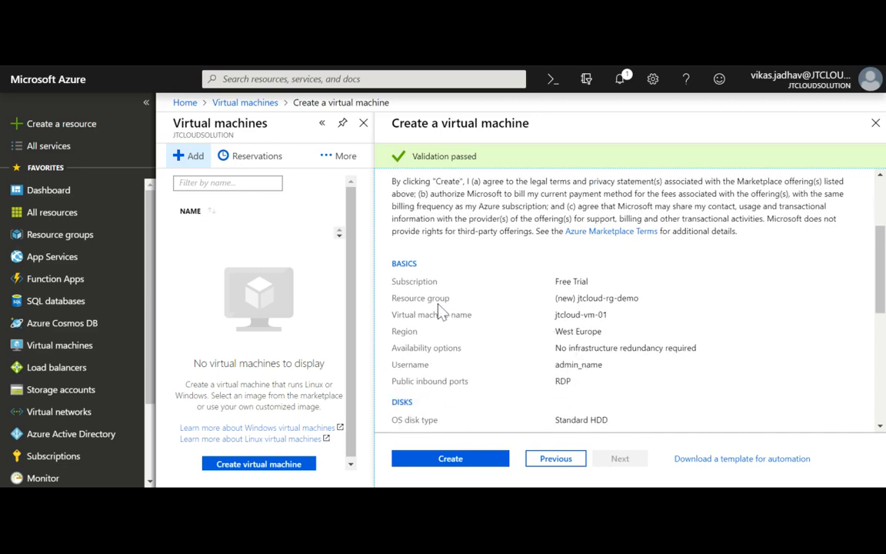
drag(414, 298, 435, 299)
drag(608, 315, 392, 315)
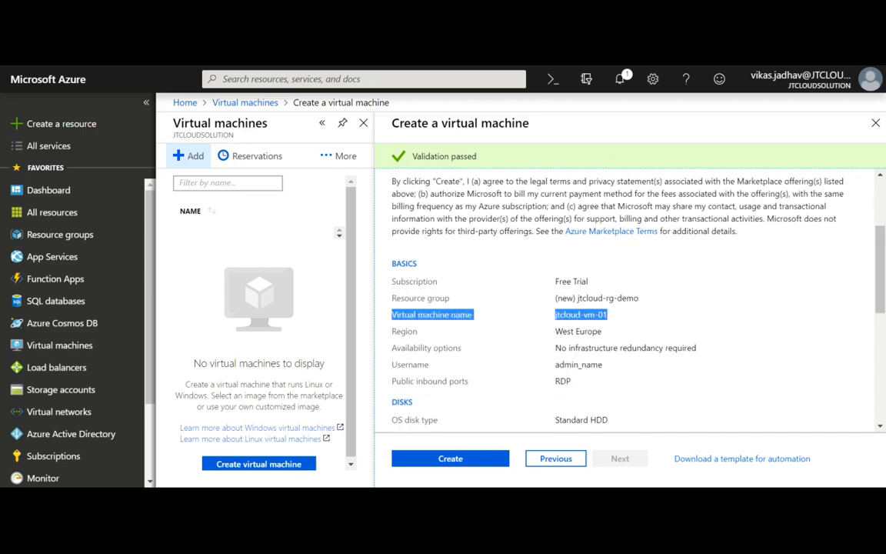
drag(613, 341, 439, 336)
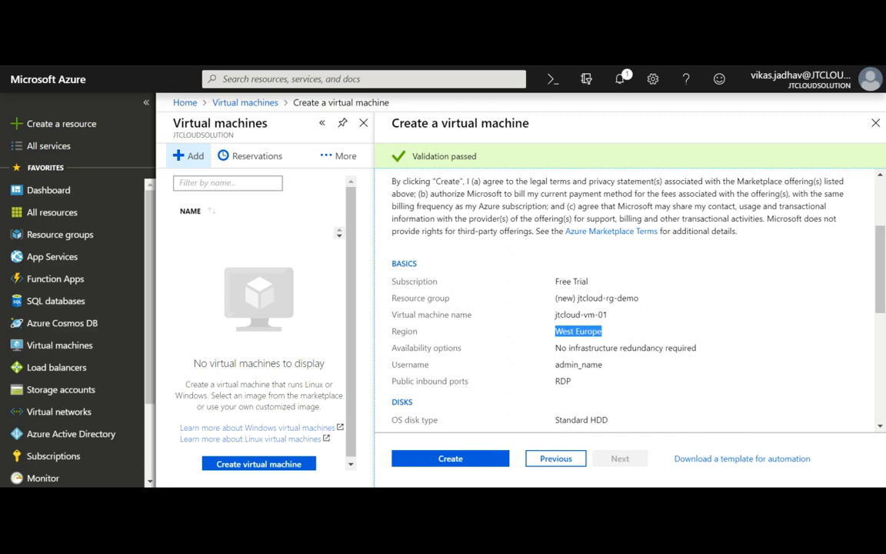
drag(604, 365, 559, 365)
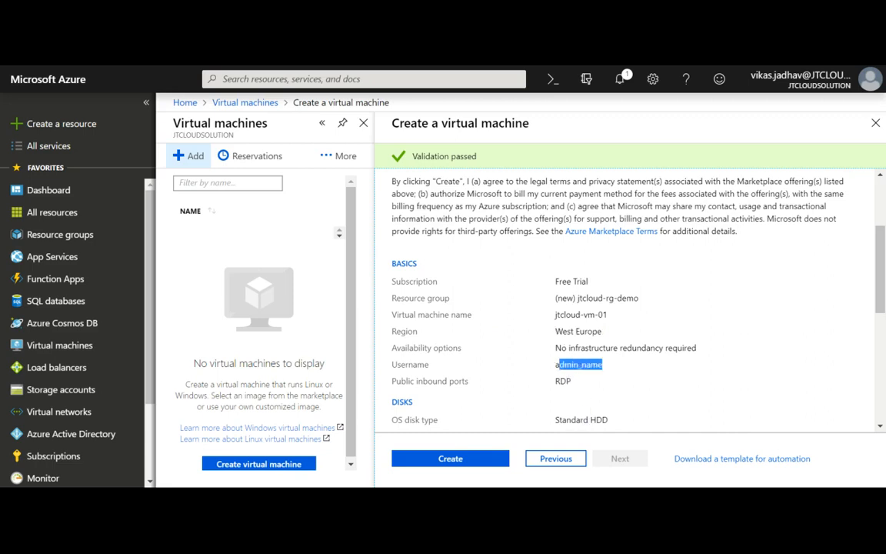
Create the VM and open the deployment Overview from Notifications to watch its progress.
click(471, 462)
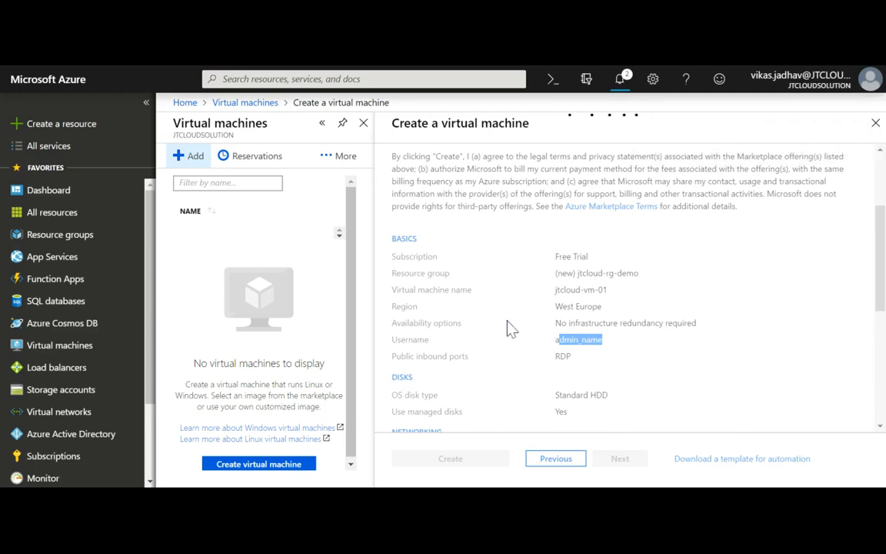
click(622, 85)
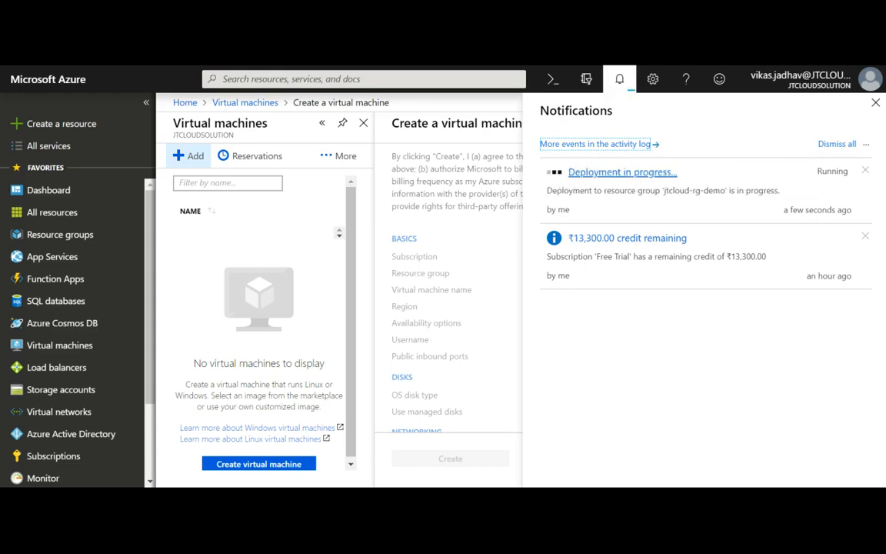
click(622, 171)
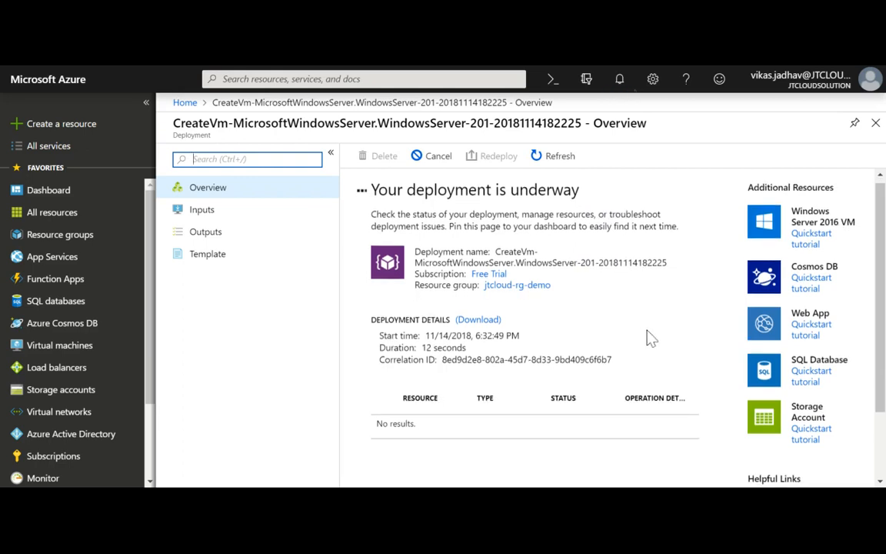
scroll(650, 339, down, 2)
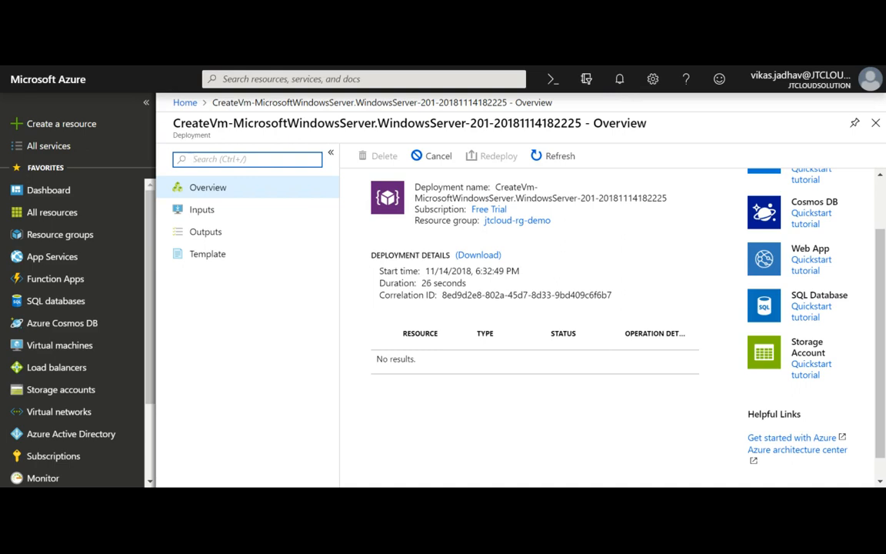
click(653, 271)
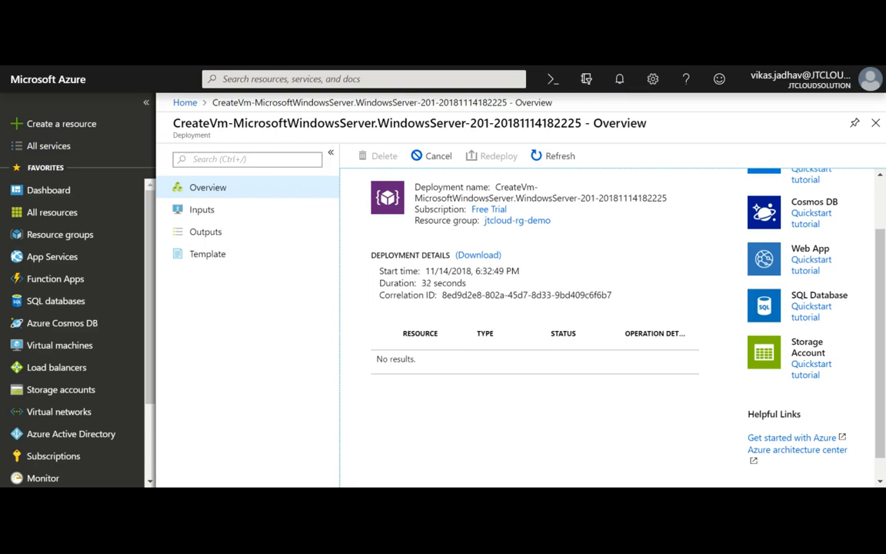
scroll(656, 271, up, 2)
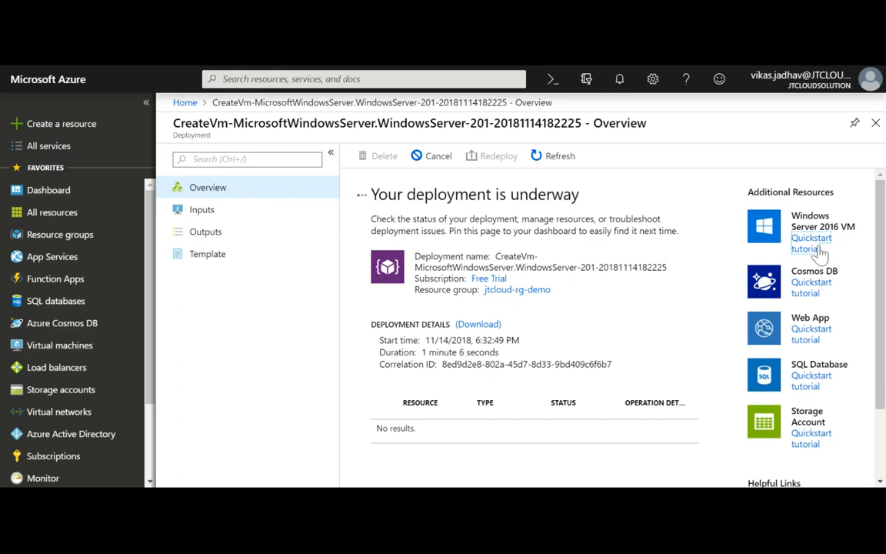
scroll(824, 257, down, 1)
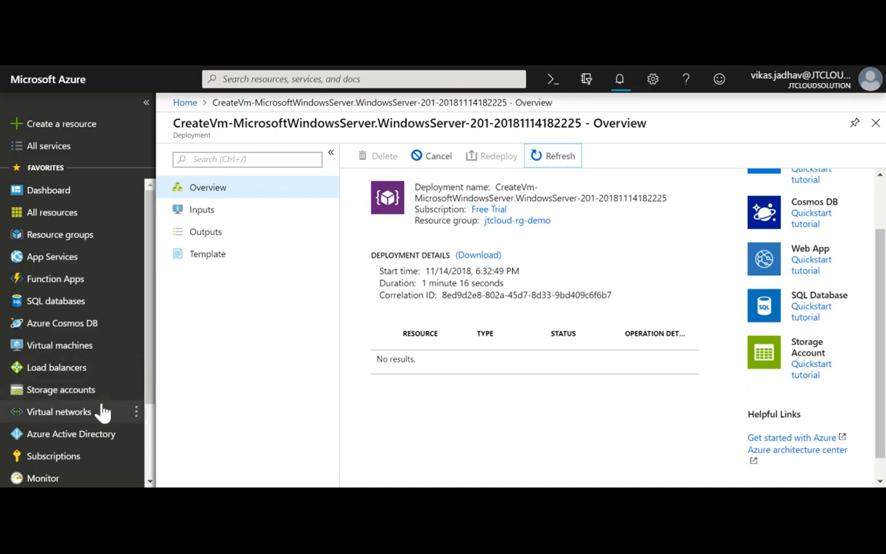
Open the jtcloud-rg-demo resource group from the Resource groups list.
click(64, 240)
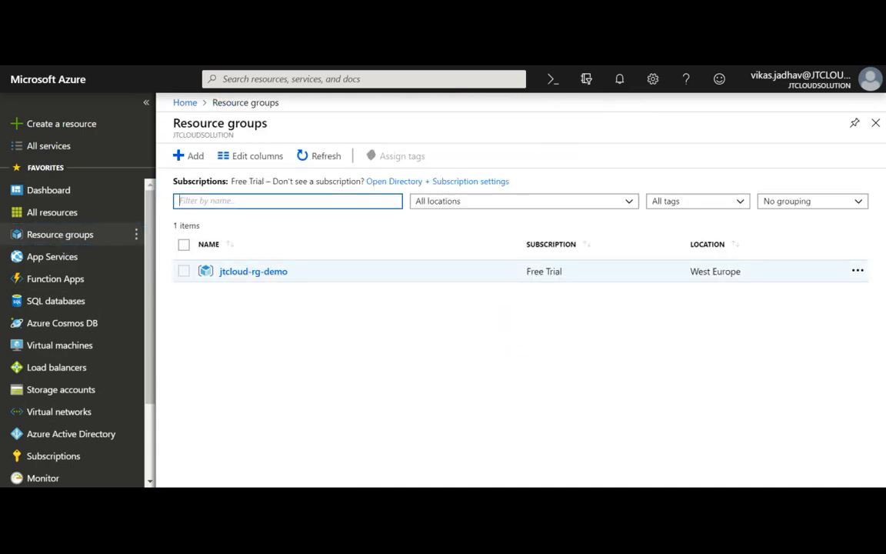
click(263, 275)
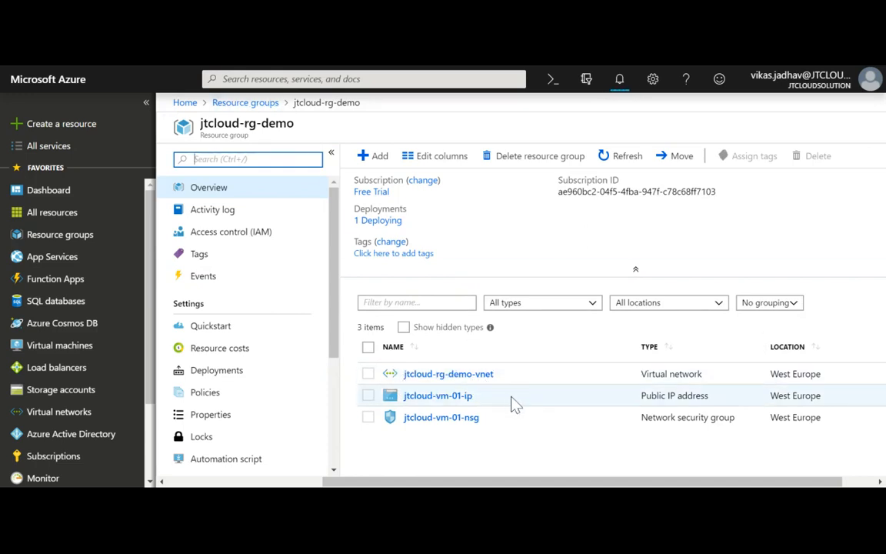
click(464, 377)
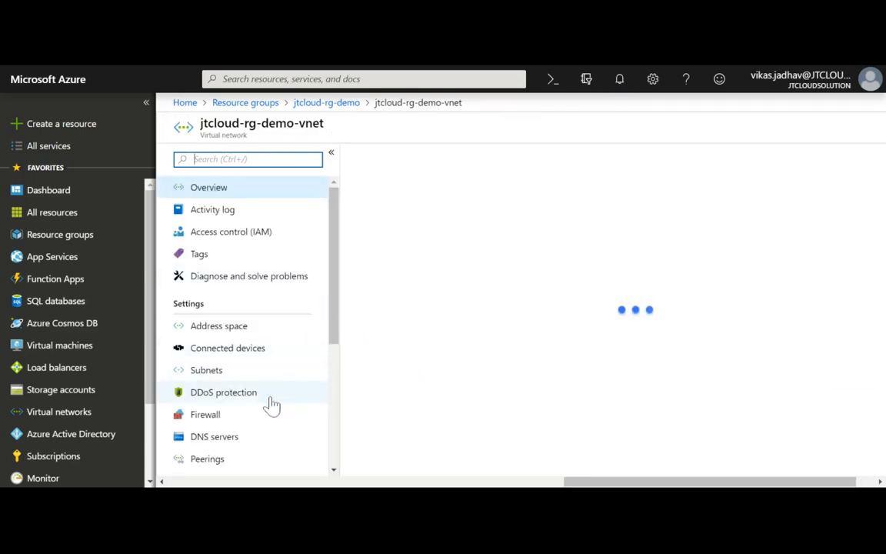
click(259, 372)
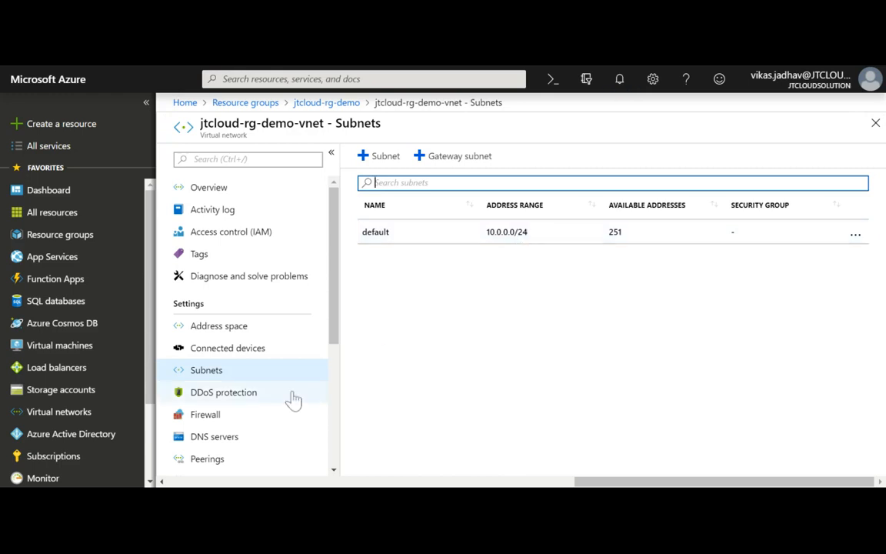
scroll(270, 400, down, 1)
scroll(239, 374, up, 1)
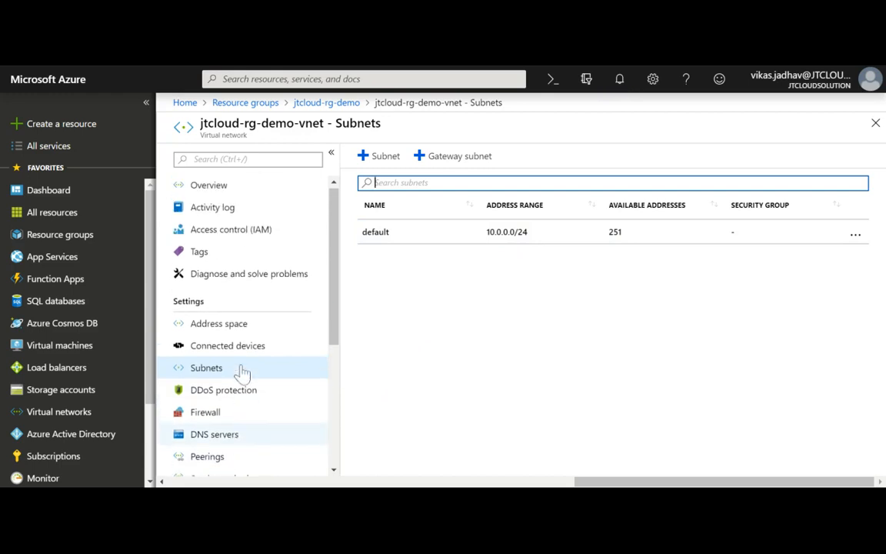
click(339, 102)
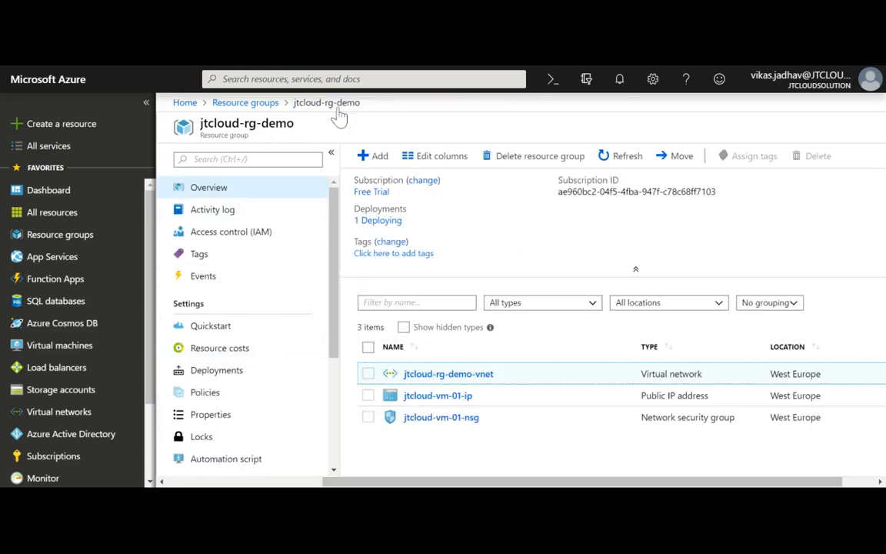
Inspect the jtcloud-vm-01-ip configuration and DNS label, then return to its 13.73.230.230 overview.
click(454, 397)
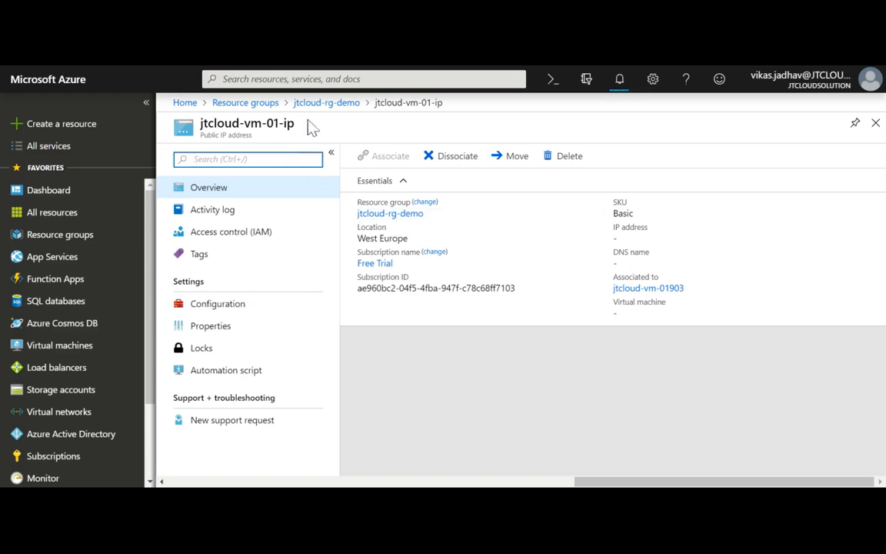
click(260, 306)
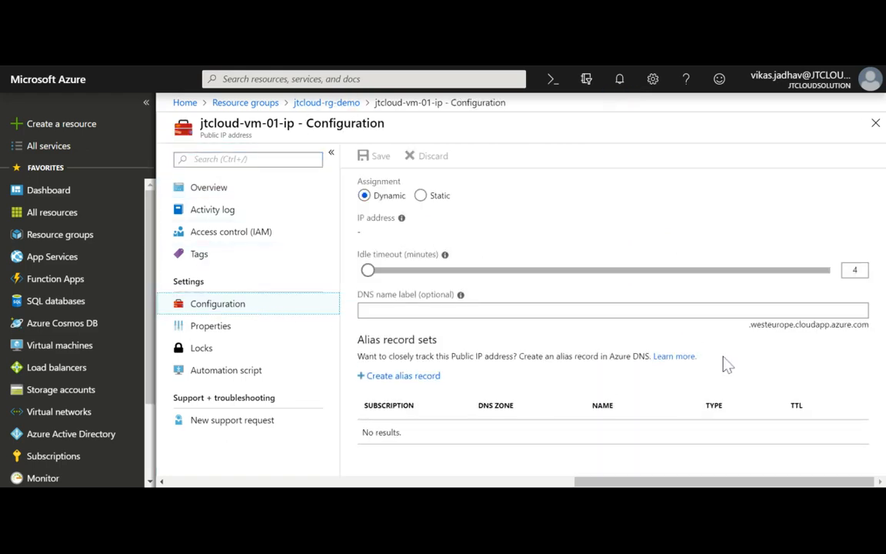
click(613, 310)
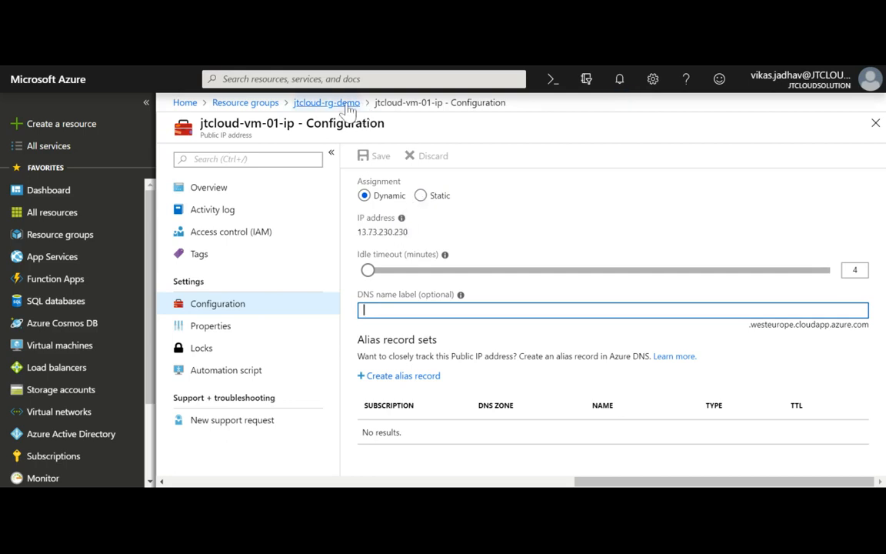
click(226, 189)
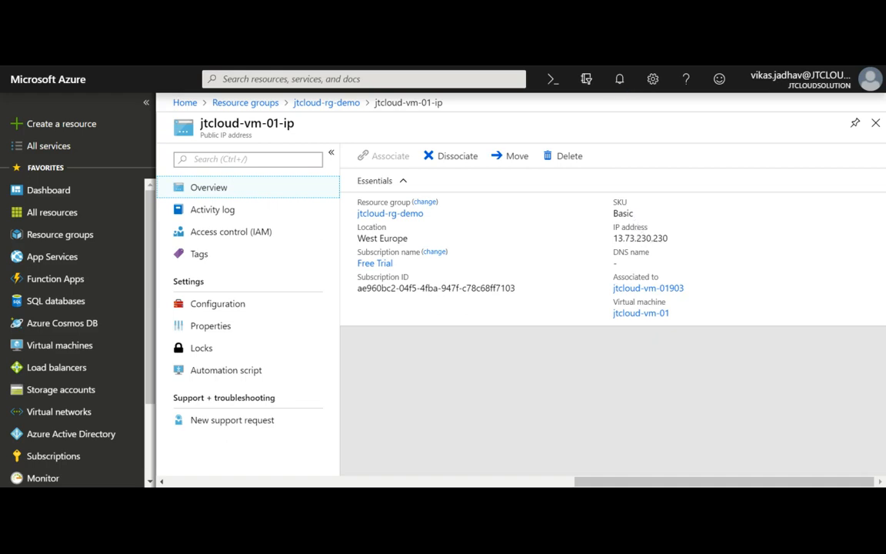
Select the address 13.73.230.230 and follow its link to the jtcloud-vm-01 virtual machine.
click(635, 220)
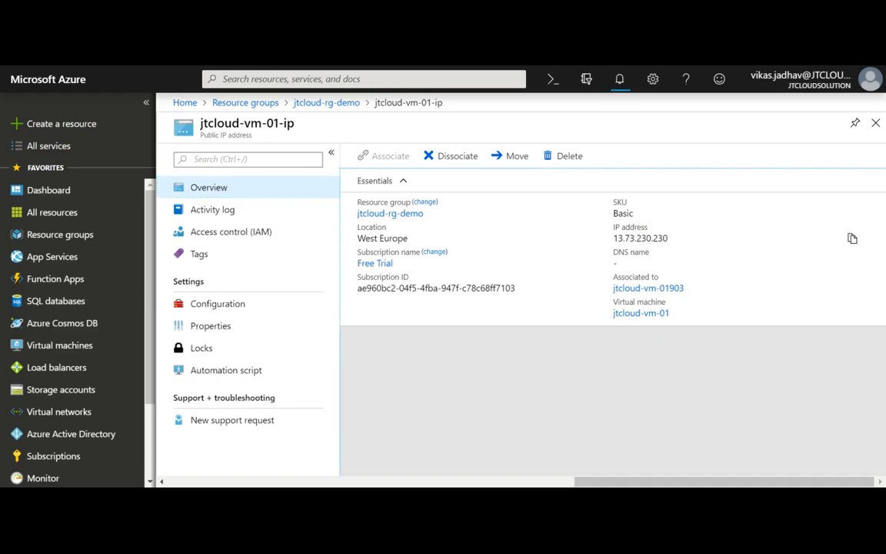
drag(669, 238, 612, 238)
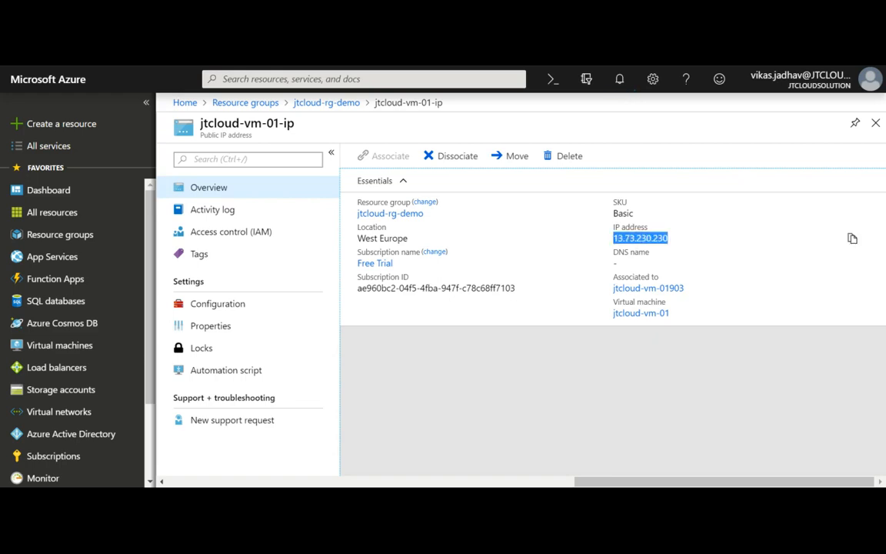
click(638, 316)
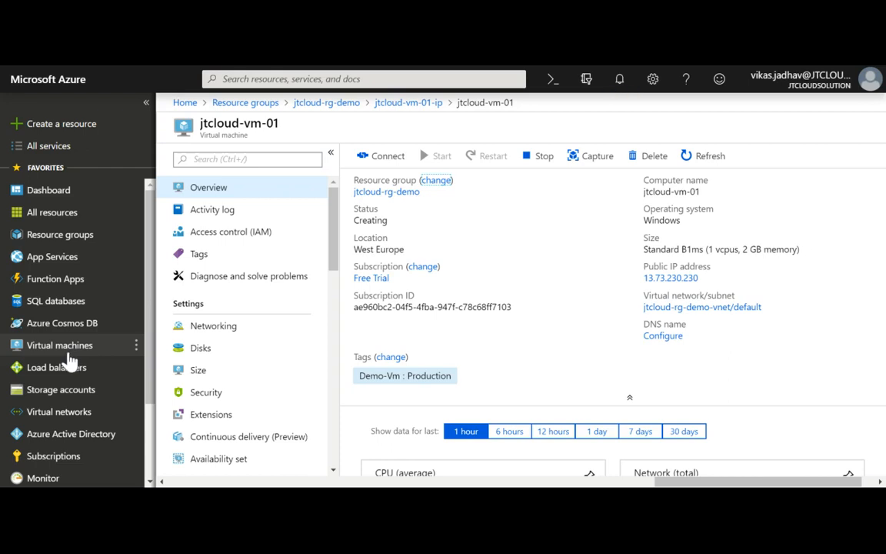
Reopen jtcloud-vm-01 from Virtual machines and check its CPU, network and disk monitoring charts.
click(68, 352)
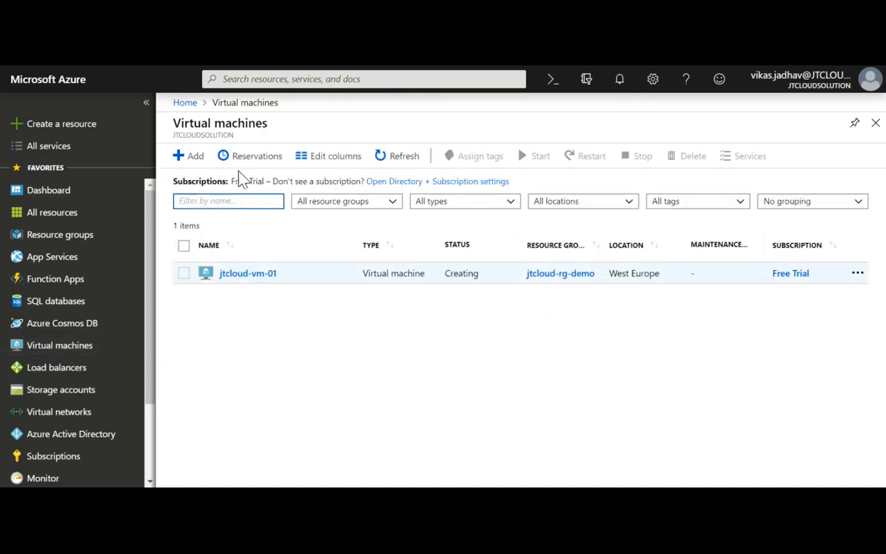
double_click(464, 274)
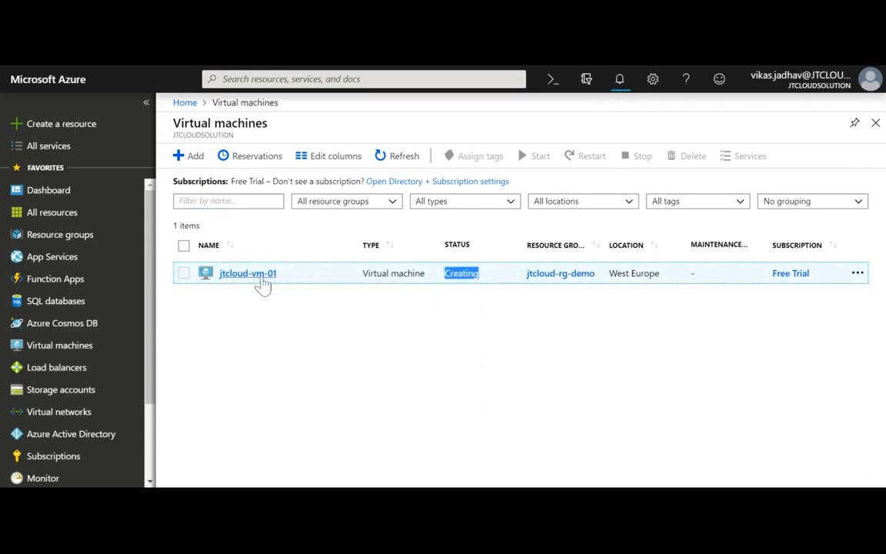
click(248, 274)
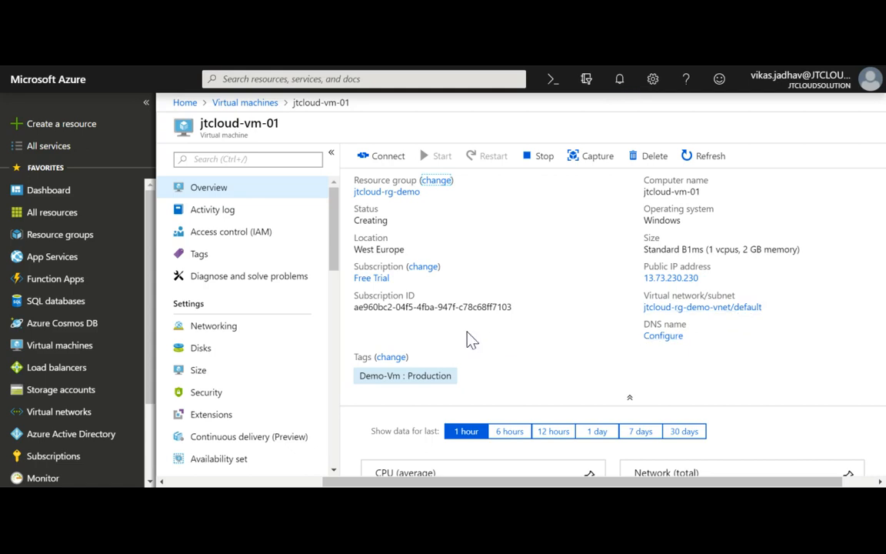
scroll(402, 374, down, 1)
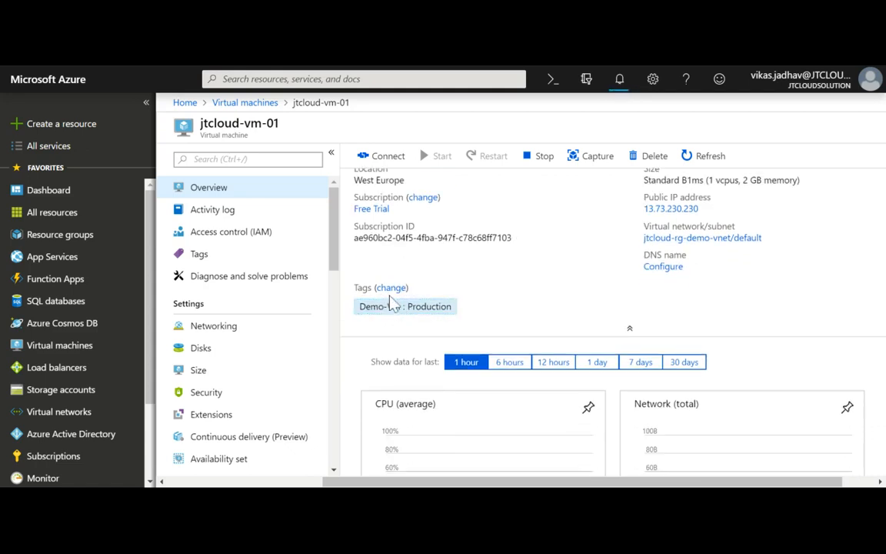
scroll(445, 346, down, 3)
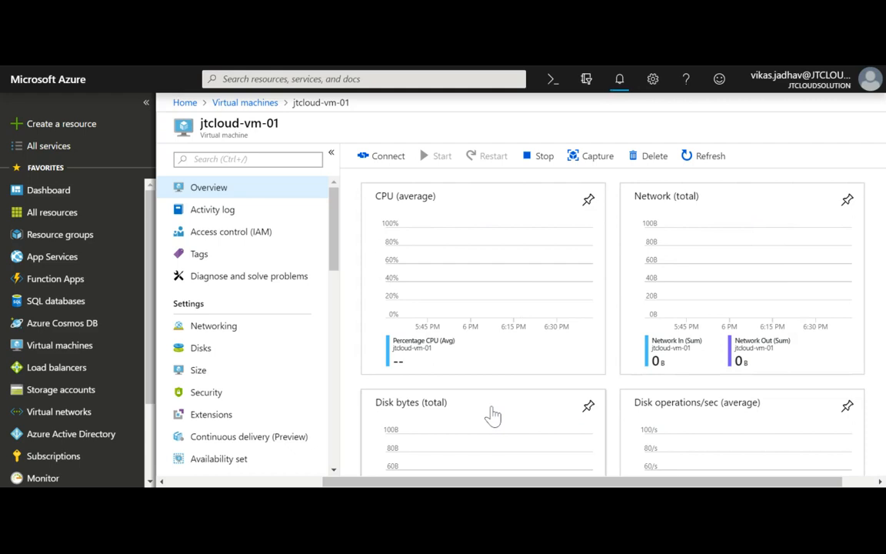
scroll(672, 432, down, 3)
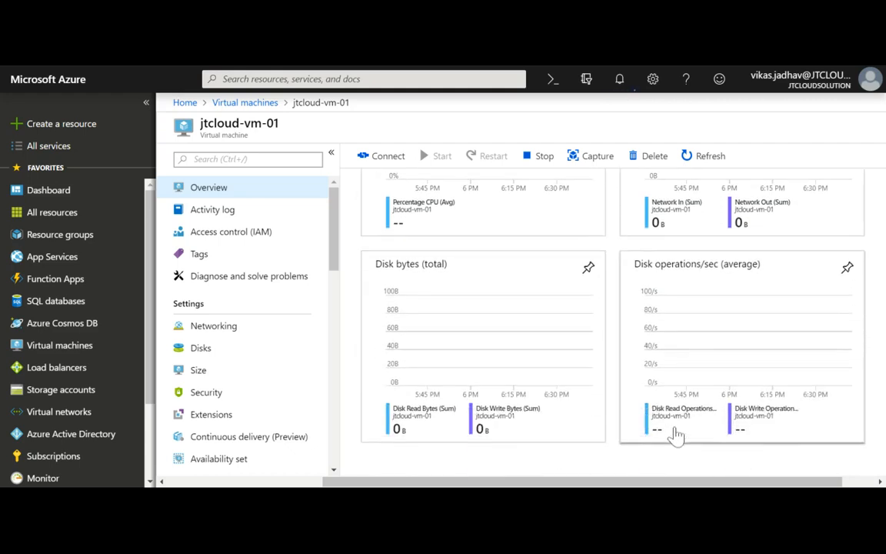
Check Networking (private IP 10.0.0.4, inbound/outbound port rules), then view the 127 GiB OS disk.
click(236, 338)
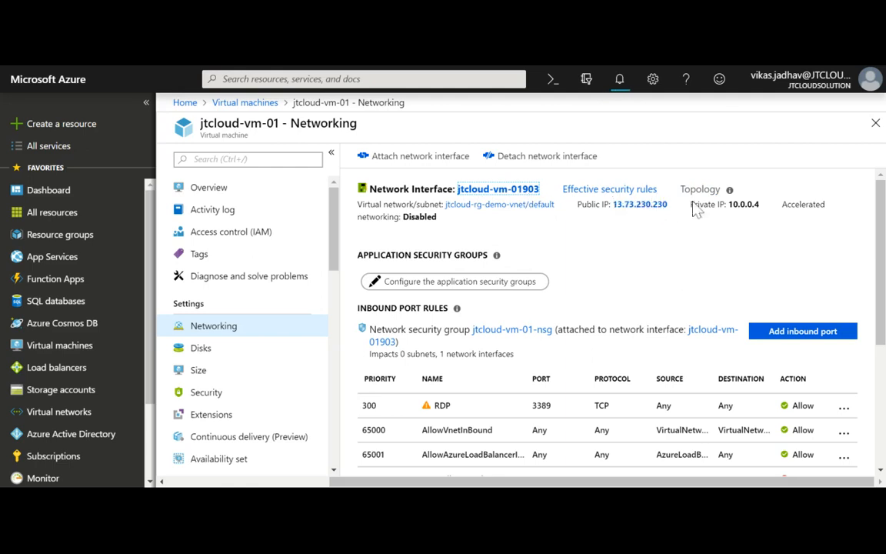
drag(729, 204, 760, 205)
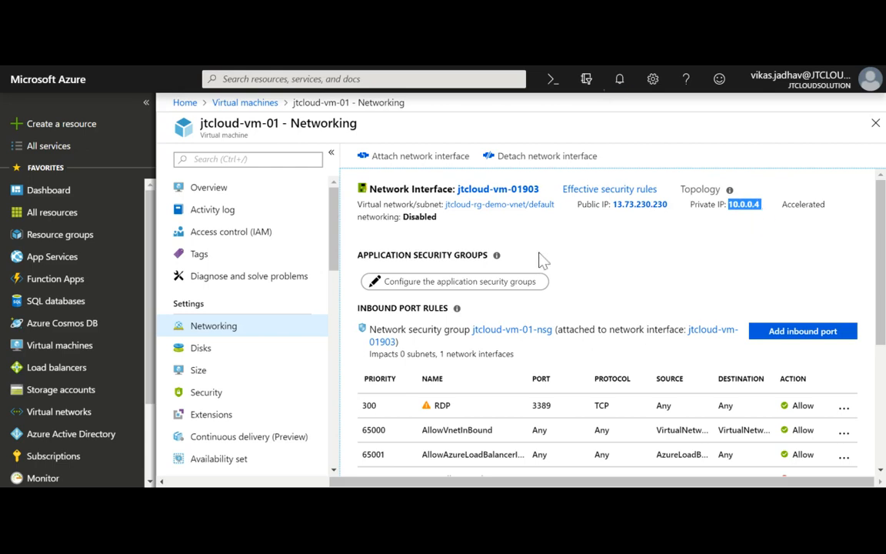
scroll(439, 340, down, 2)
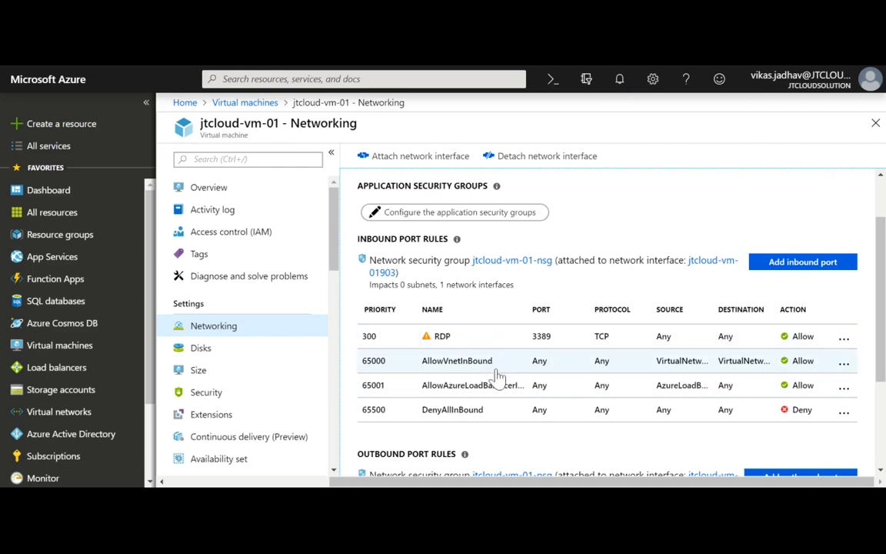
scroll(498, 377, down, 1)
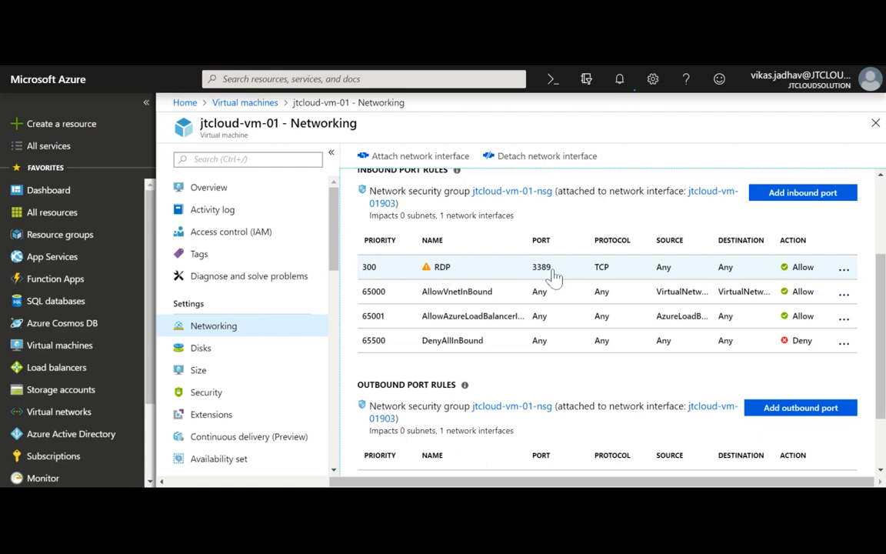
scroll(554, 277, down, 1)
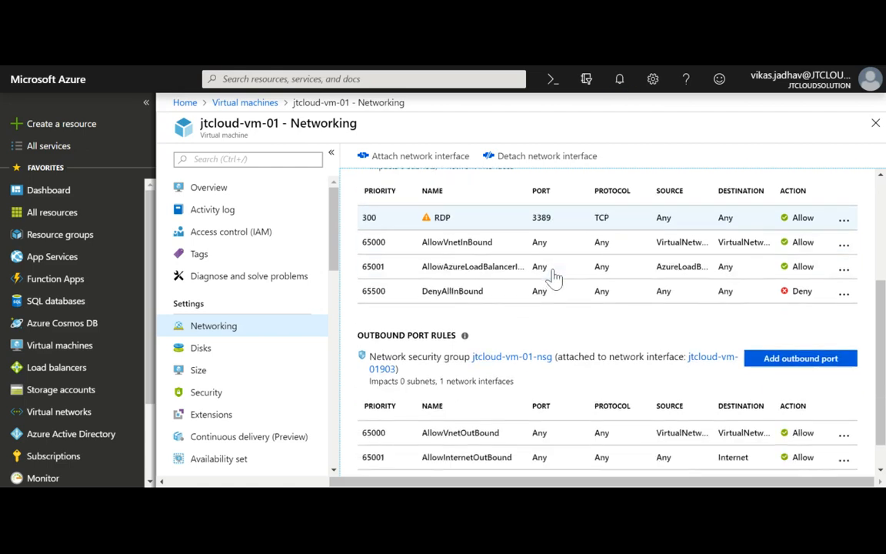
click(288, 357)
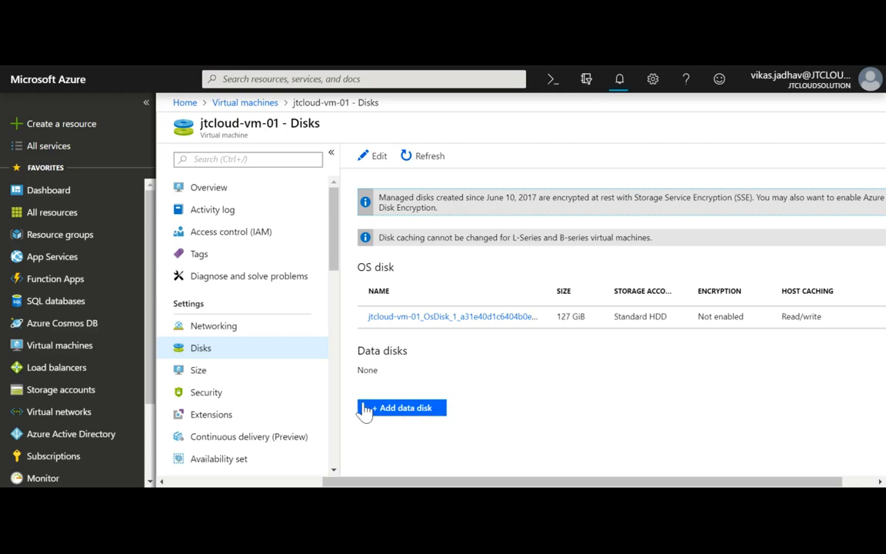
Compare the B1s and B2s sizes without resizing, then return to the VM Overview.
click(245, 377)
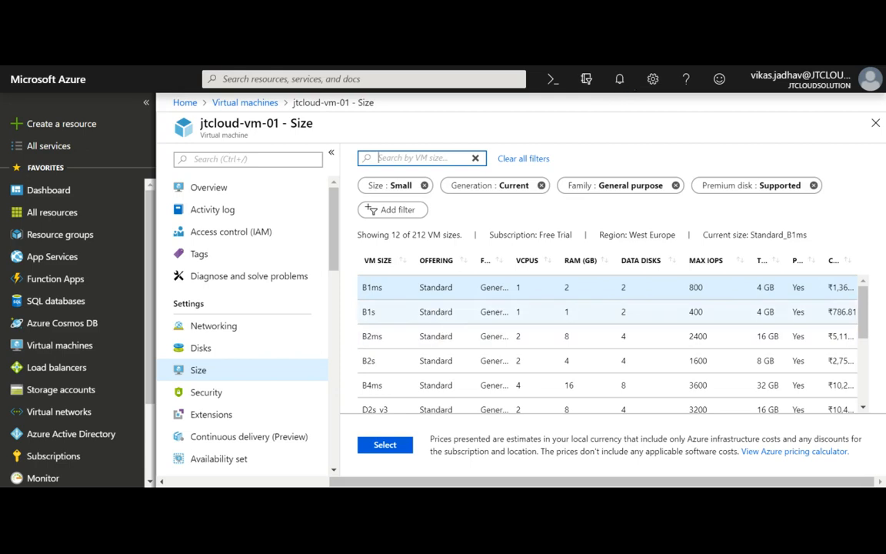
click(440, 313)
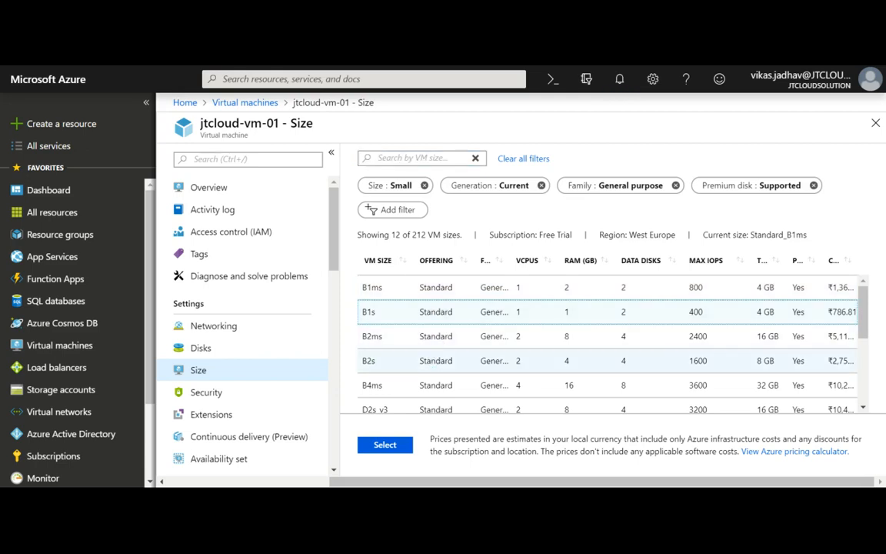
click(442, 361)
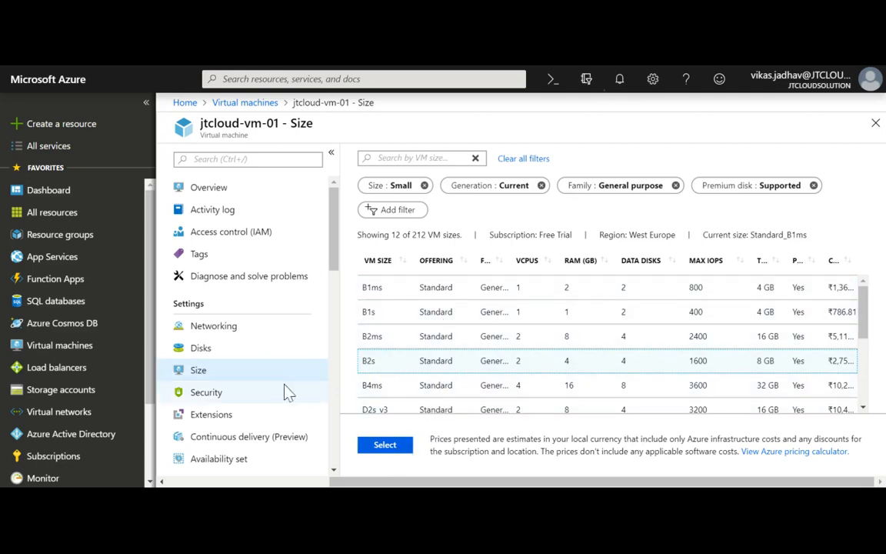
scroll(287, 392, down, 3)
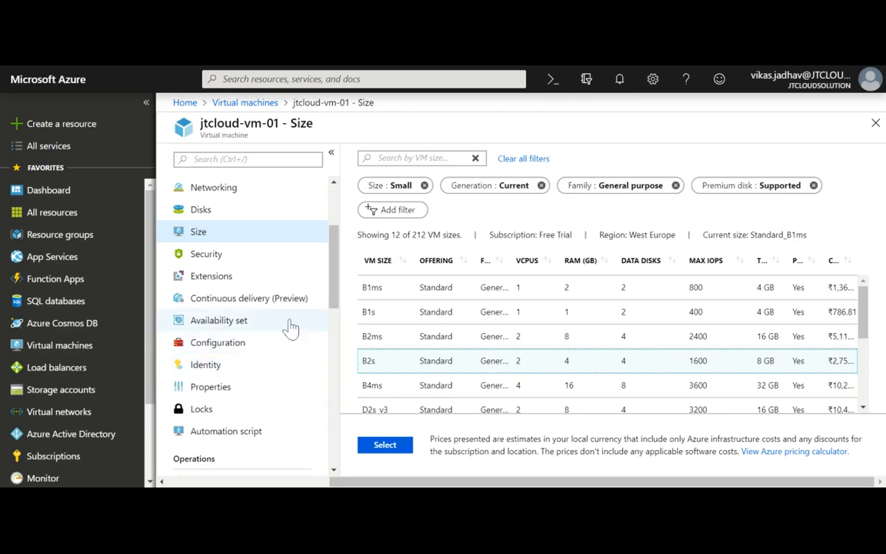
scroll(301, 219, up, 3)
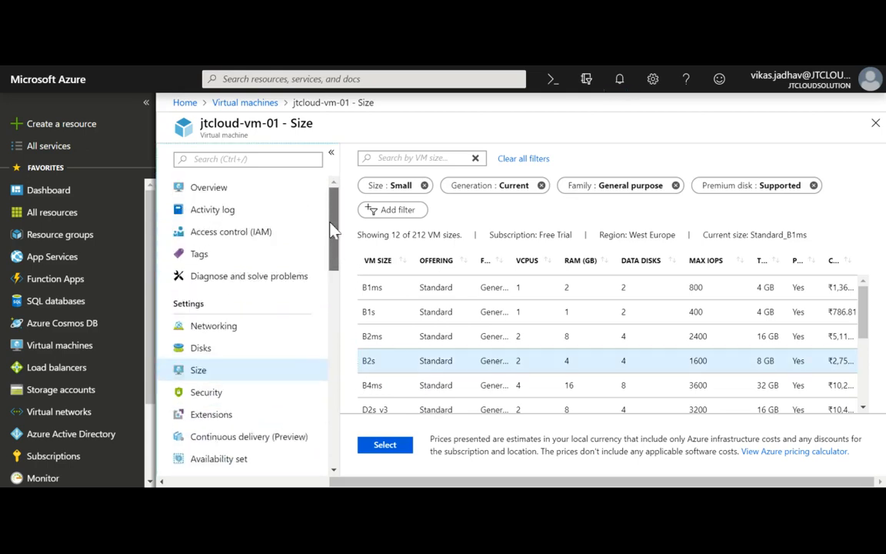
click(290, 193)
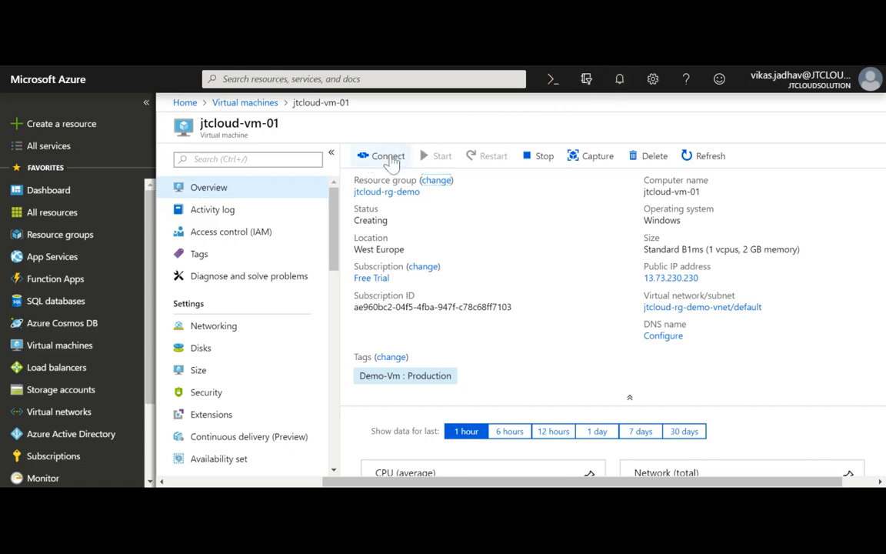
Download the RDP file for jtcloud-vm-01 using public IP 13.73.230.230 on port 3389.
click(389, 156)
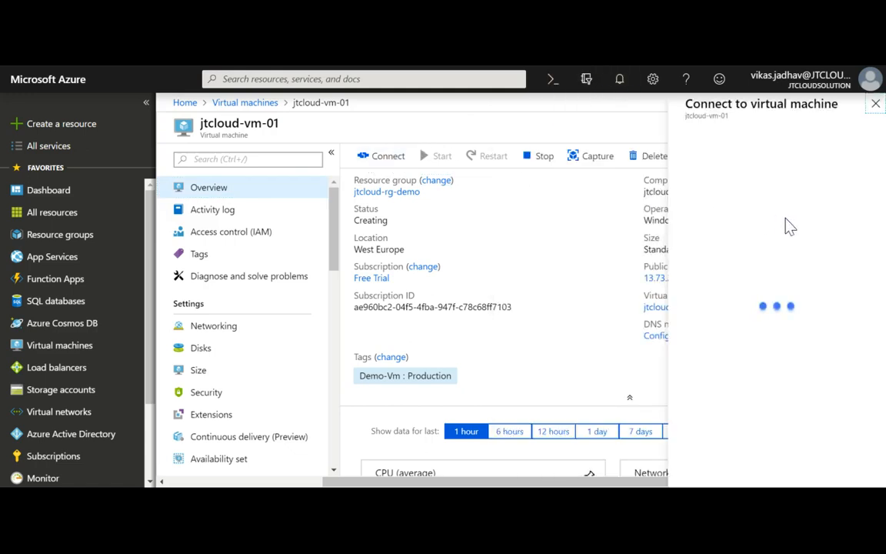
click(662, 221)
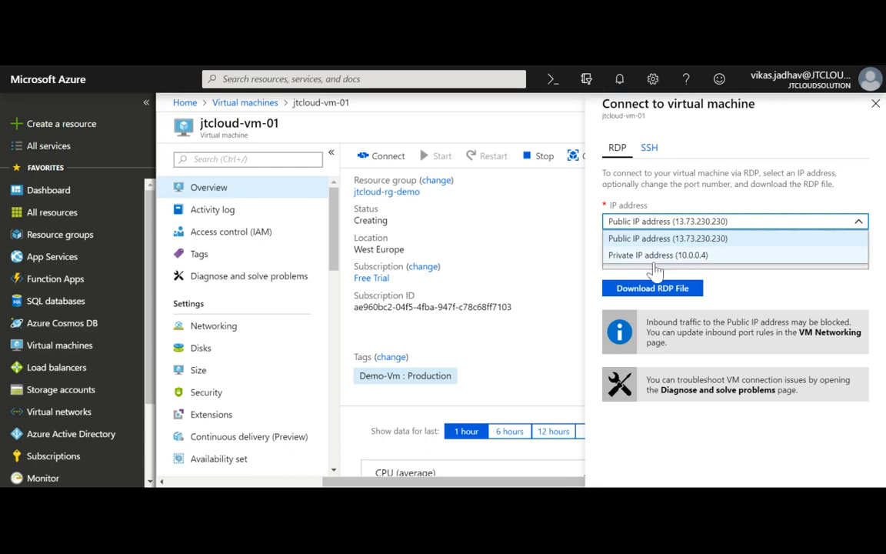
click(746, 299)
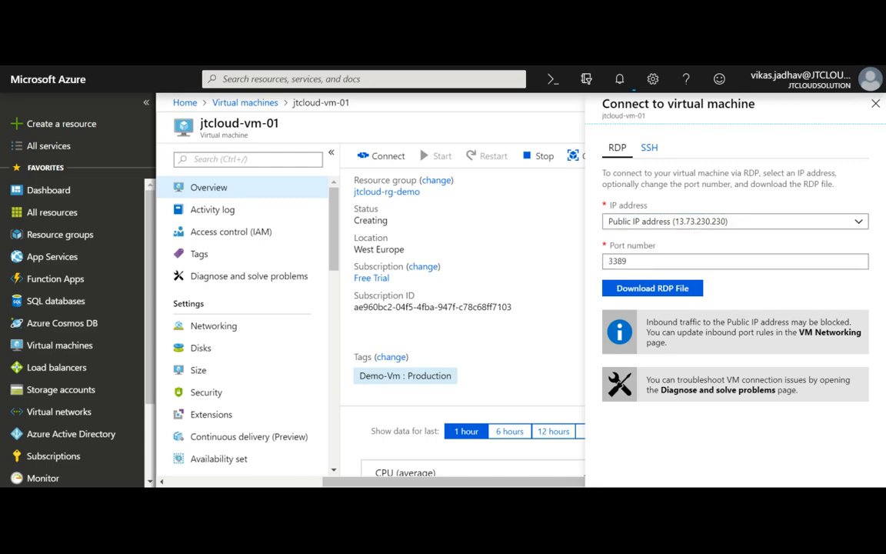
click(649, 291)
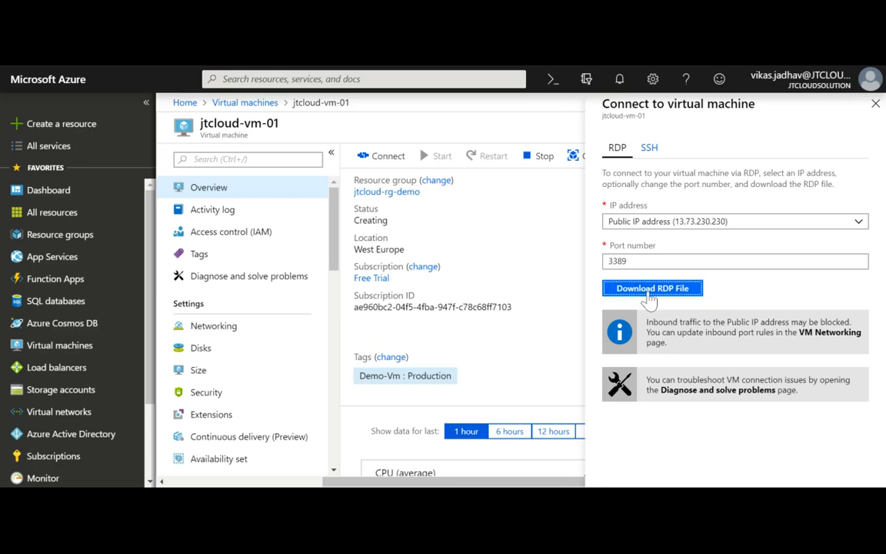